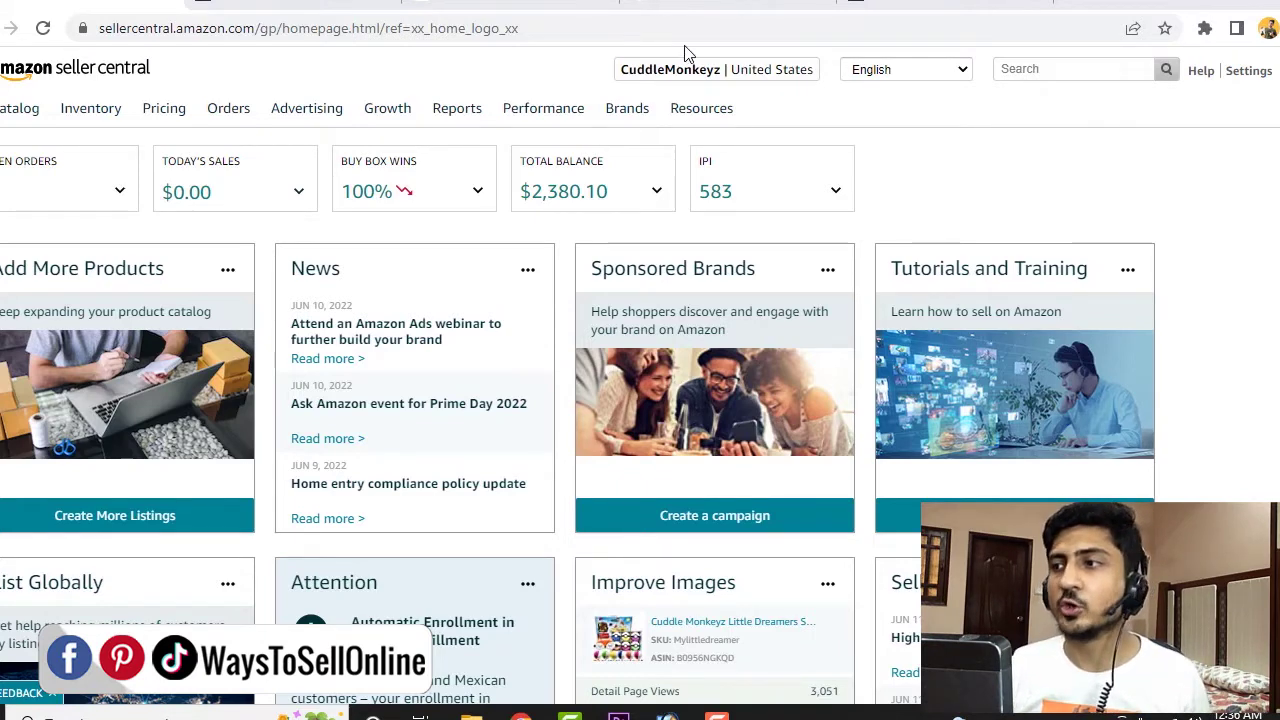
Step: Review the Amazon Video Ads specifications page, including the product overview and the placements available on Amazon
click(690, 3)
scroll(1253, 196, up, 15)
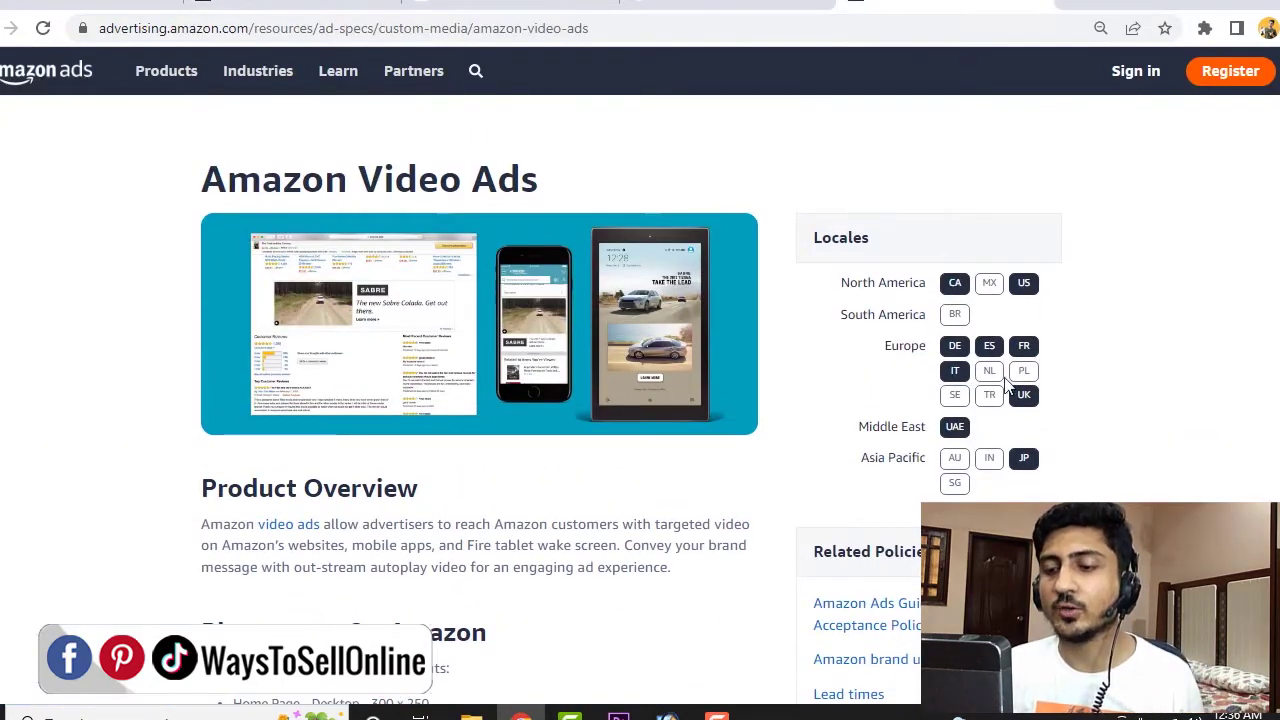
scroll(771, 476, down, 2)
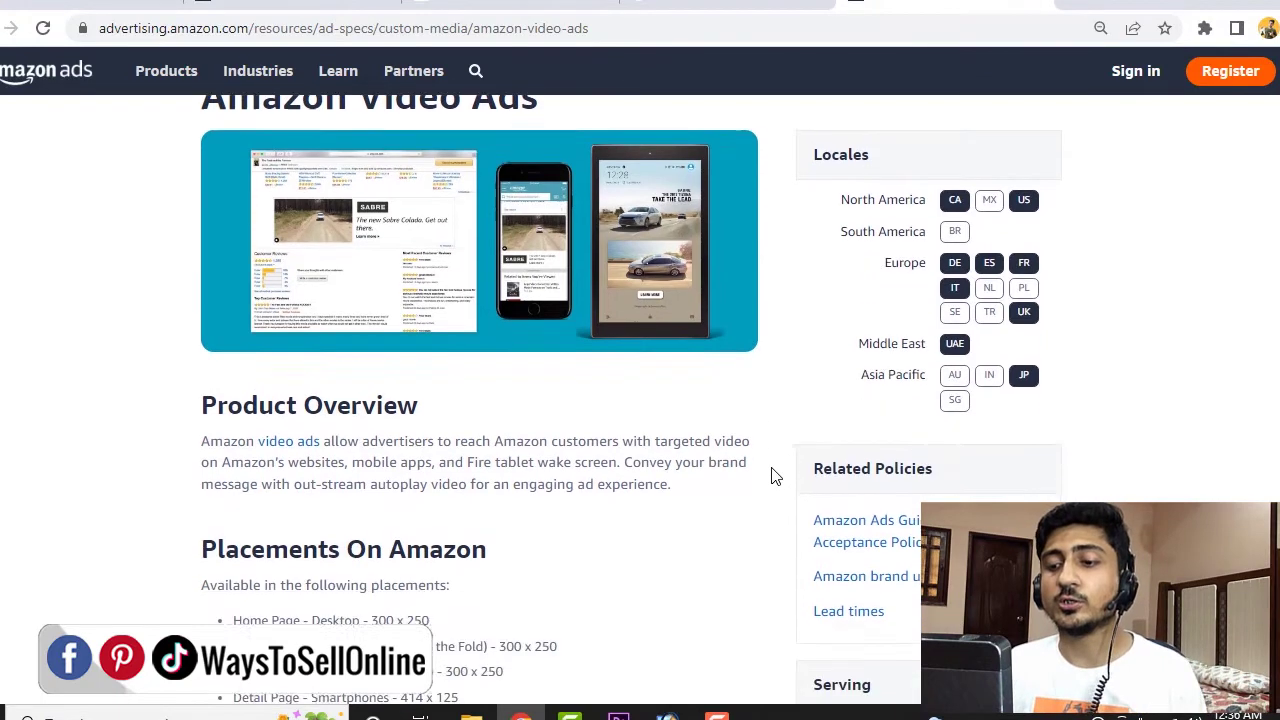
scroll(771, 476, down, 1)
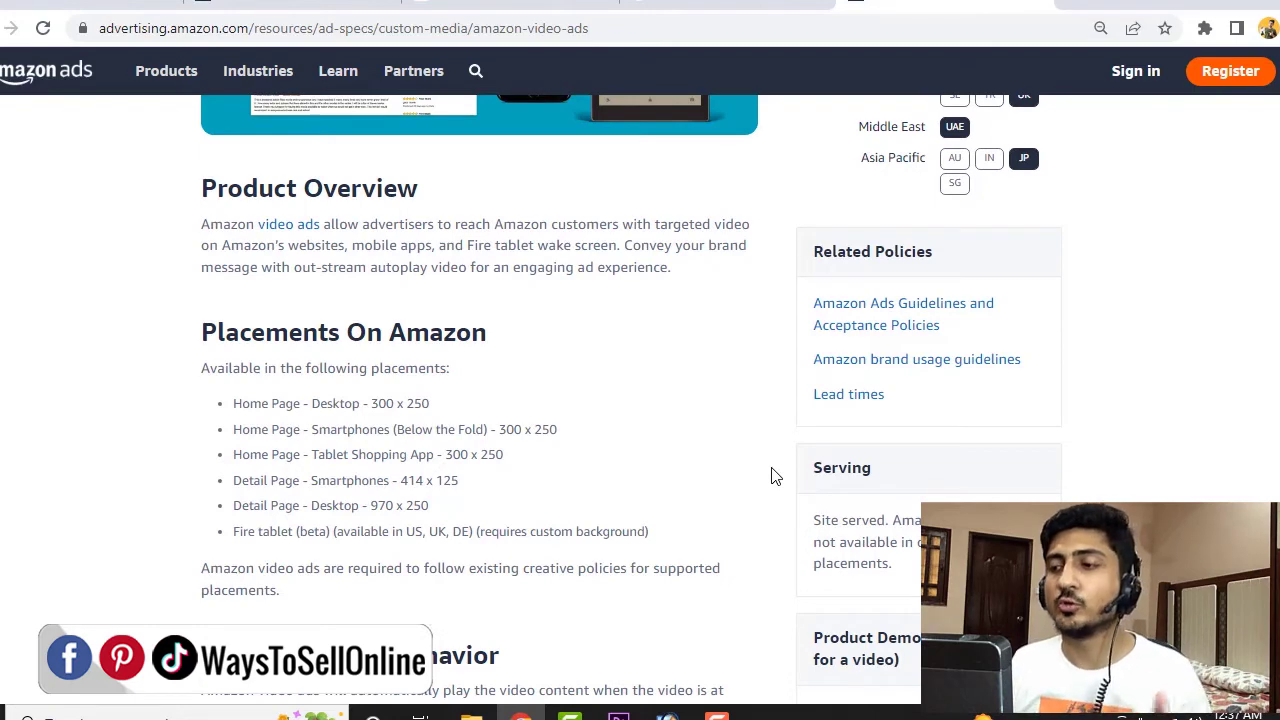
Step: Return to Seller Central and start a new Sponsored Brands campaign from the advertising campaign manager
key(ctrl+Tab)
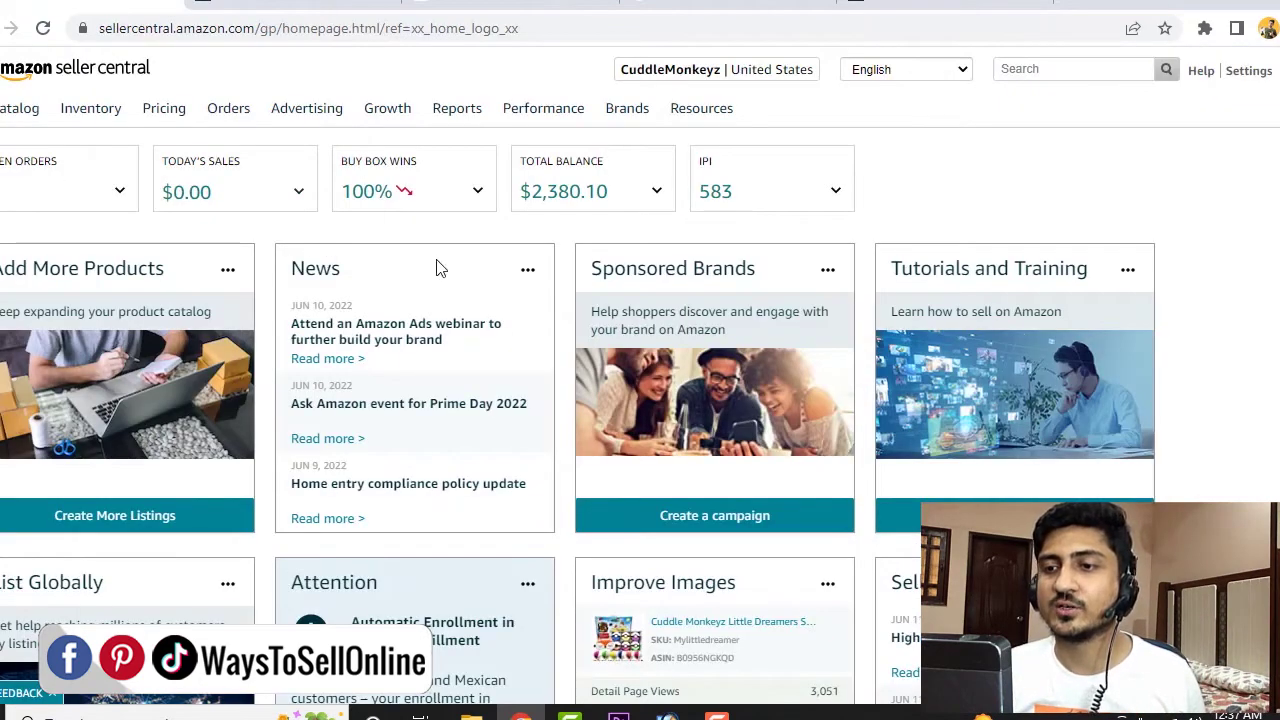
mouse_move(330, 113)
click(318, 150)
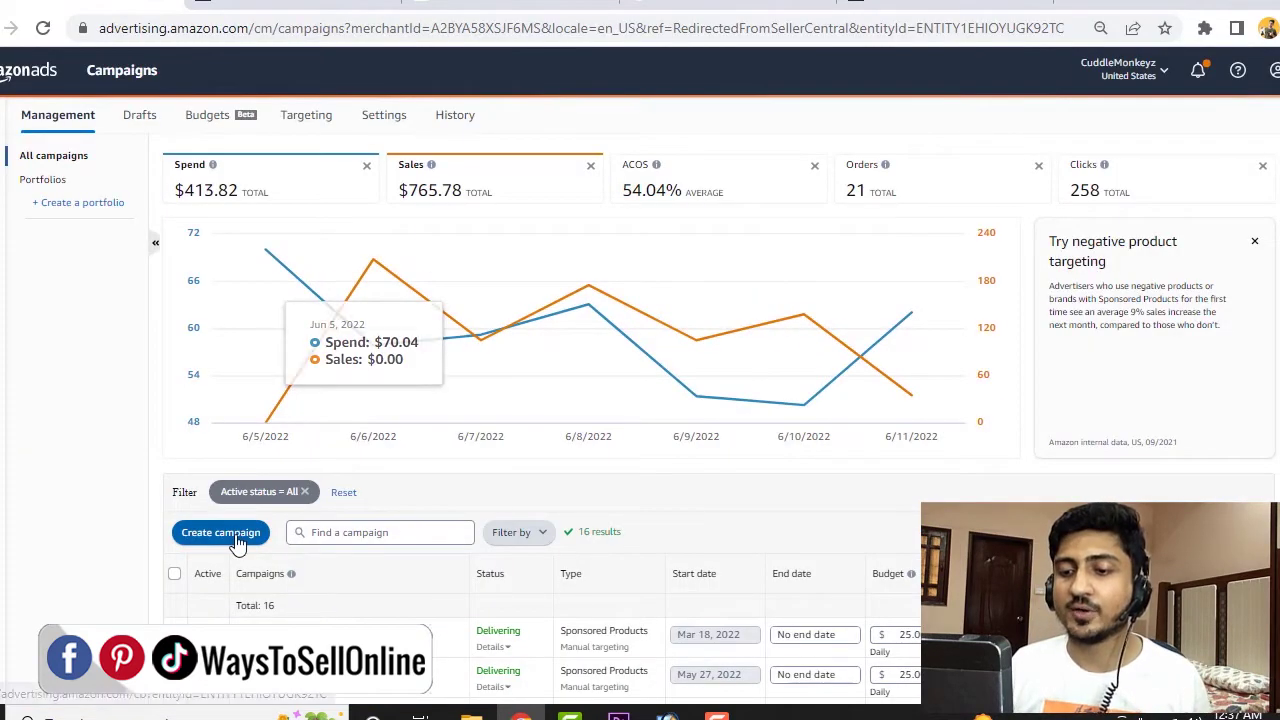
click(236, 540)
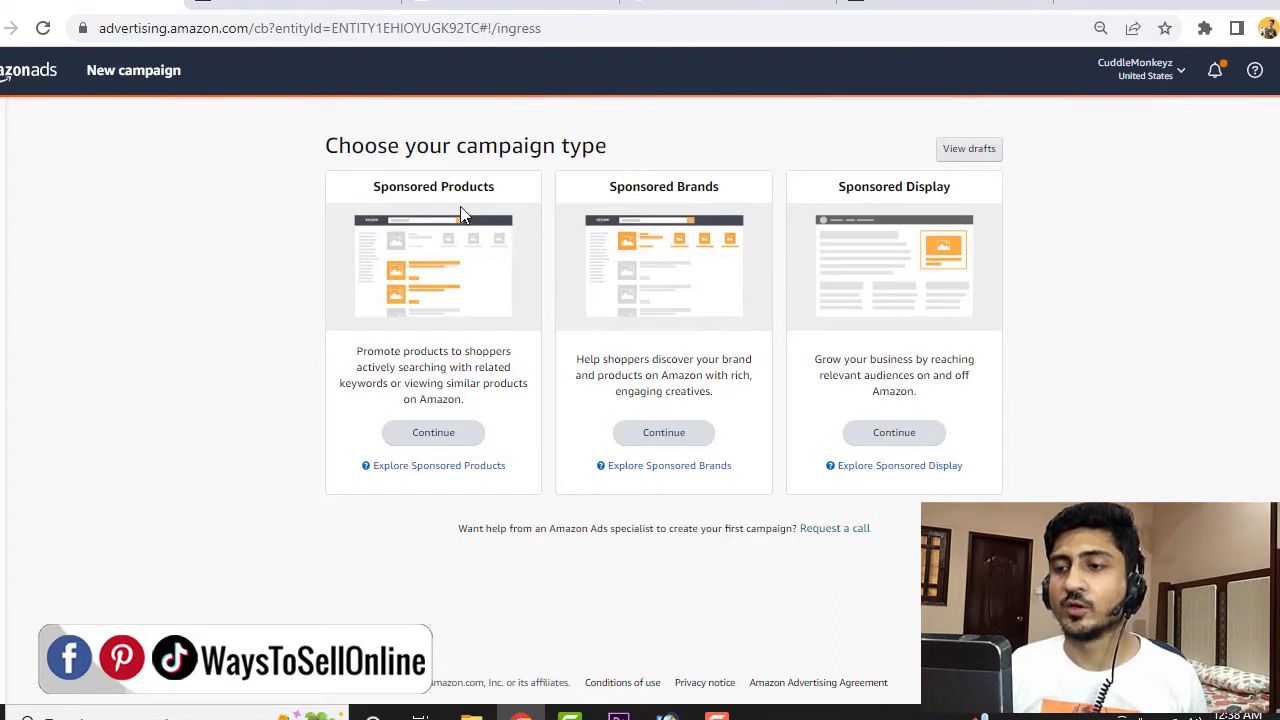
triple_click(440, 188)
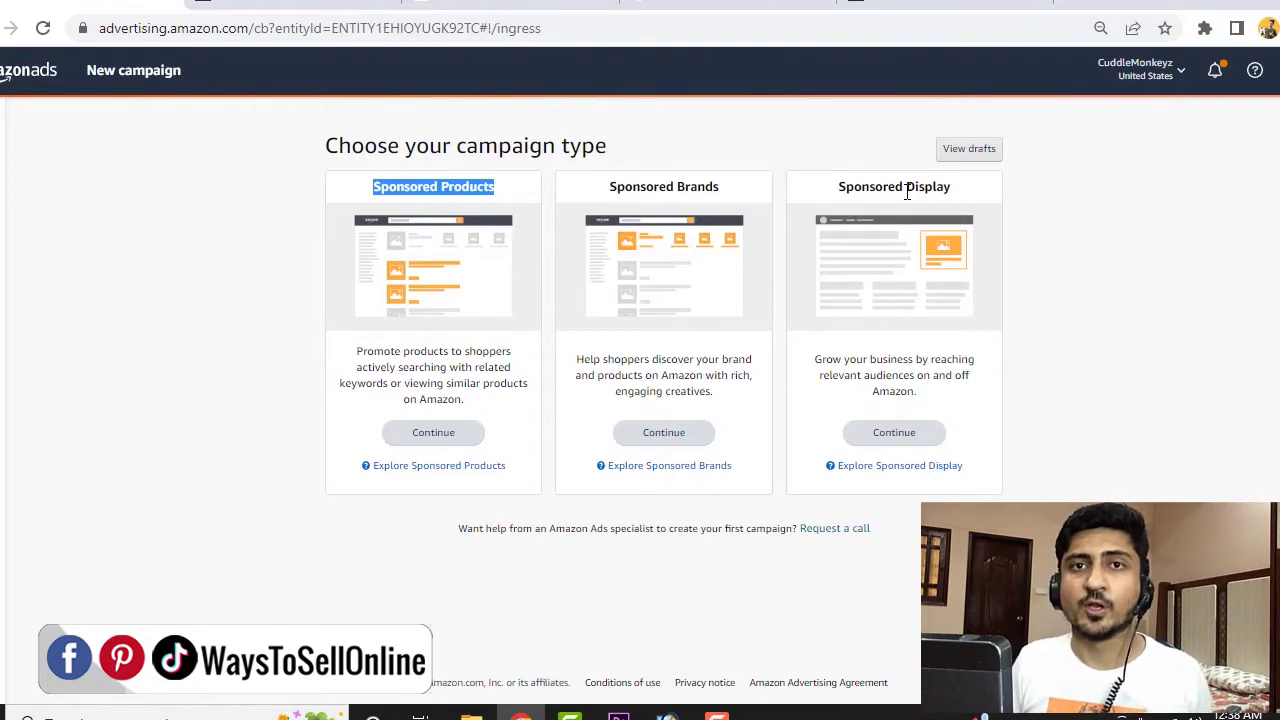
click(283, 217)
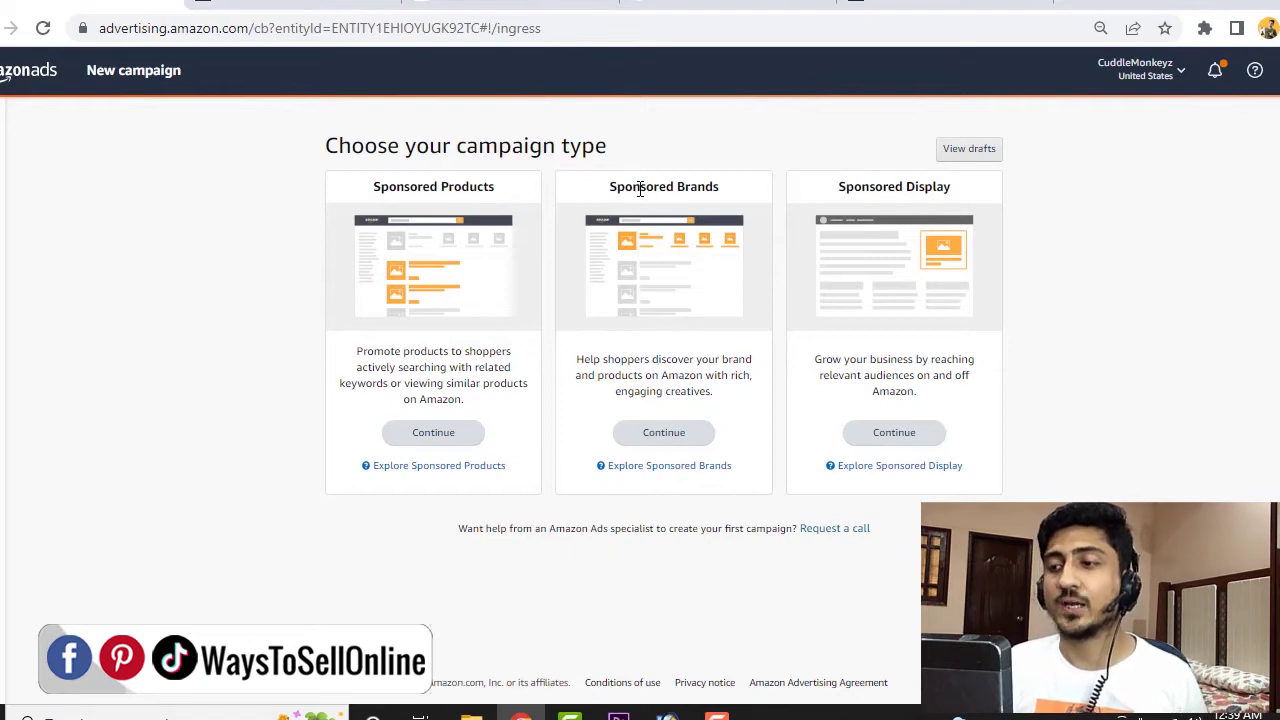
click(680, 437)
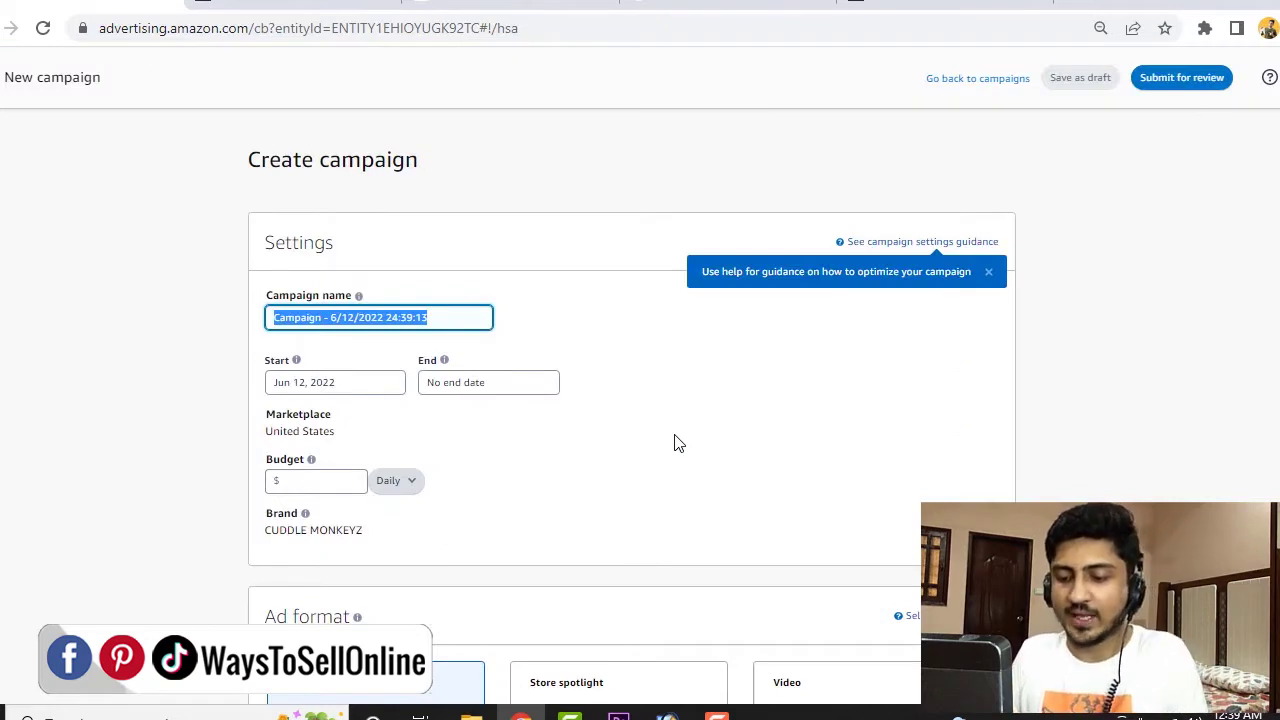
Step: Name the campaign "Demo Text Video Ad" and set its daily budget to $50
text(Demo Text )
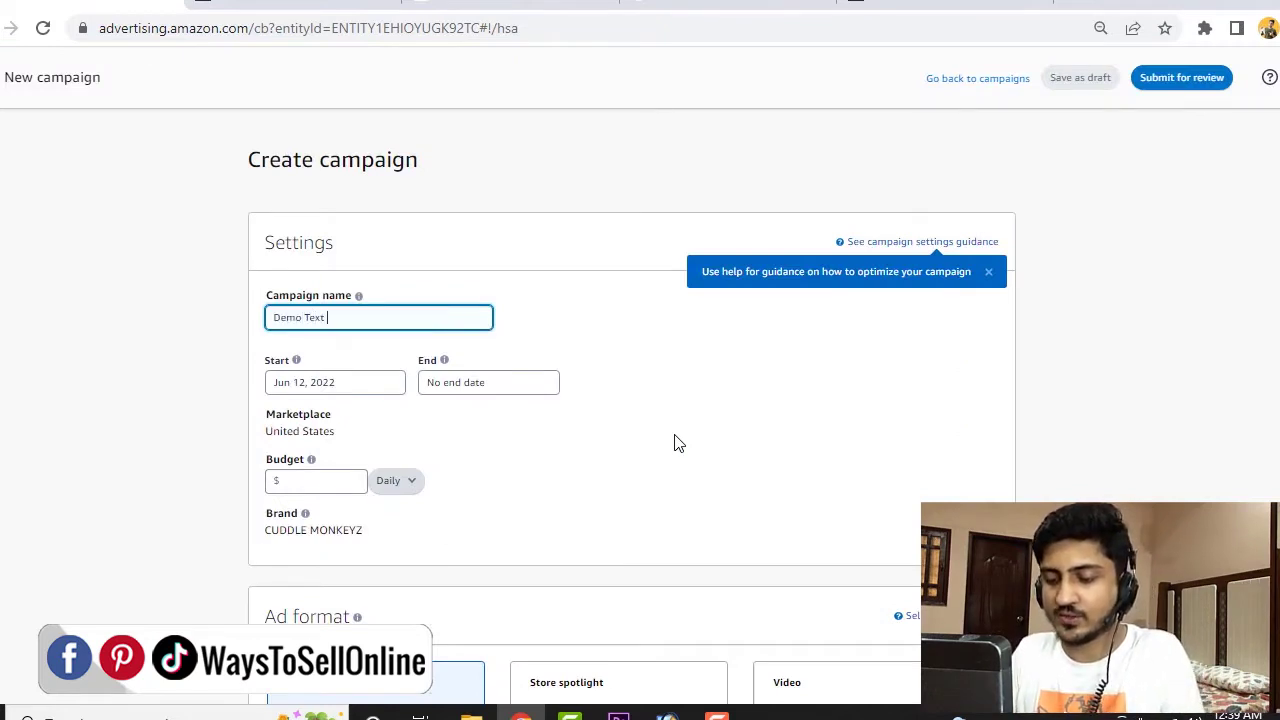
text(Video As)
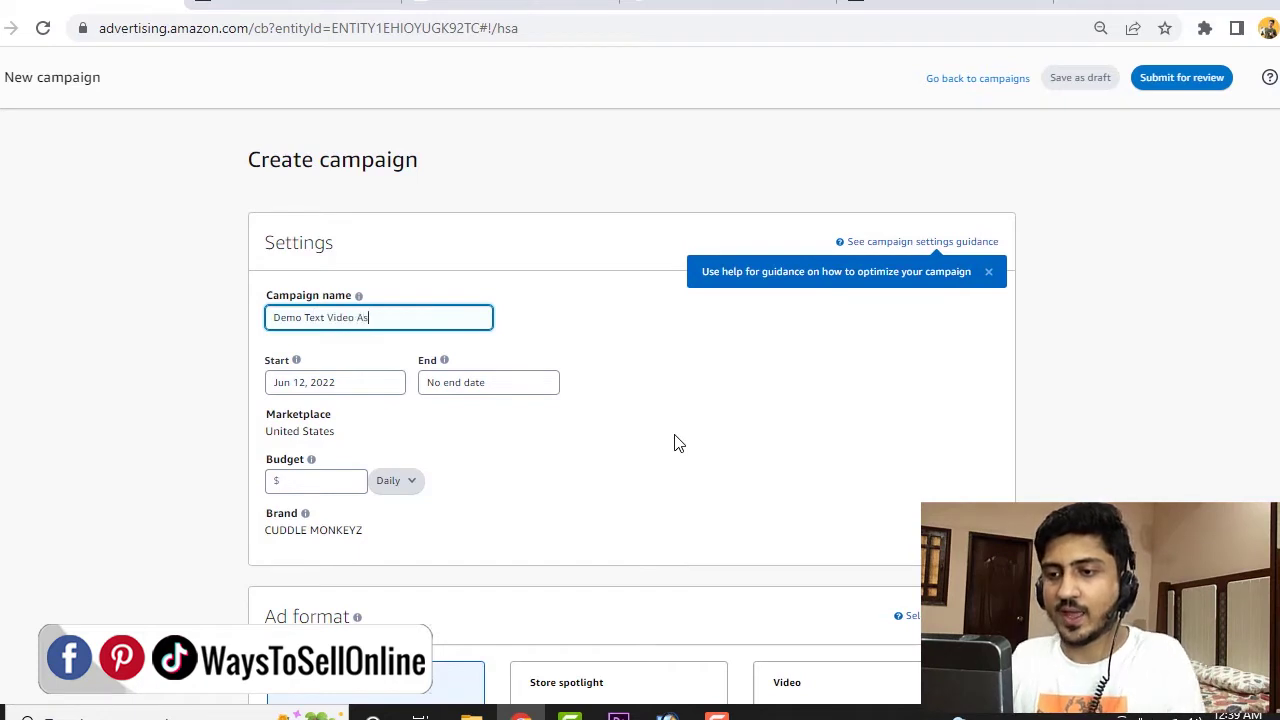
key(BackSpace)
text(d)
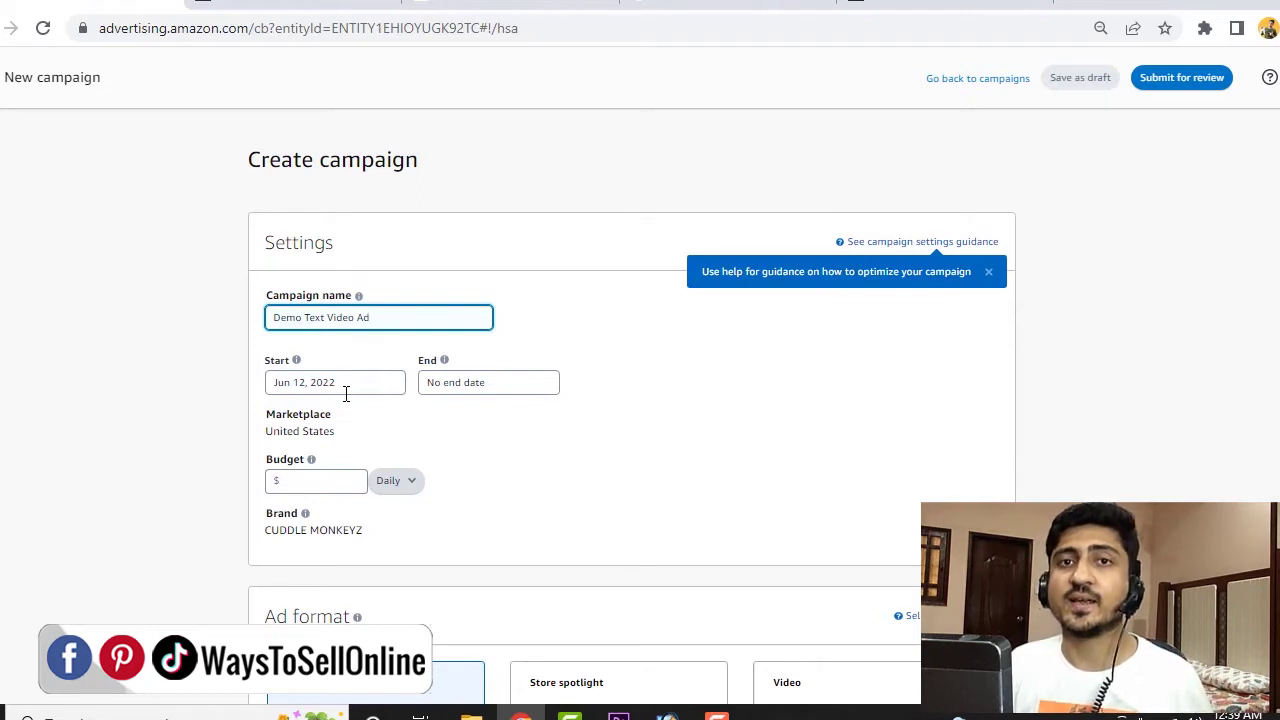
scroll(345, 394, down, 1)
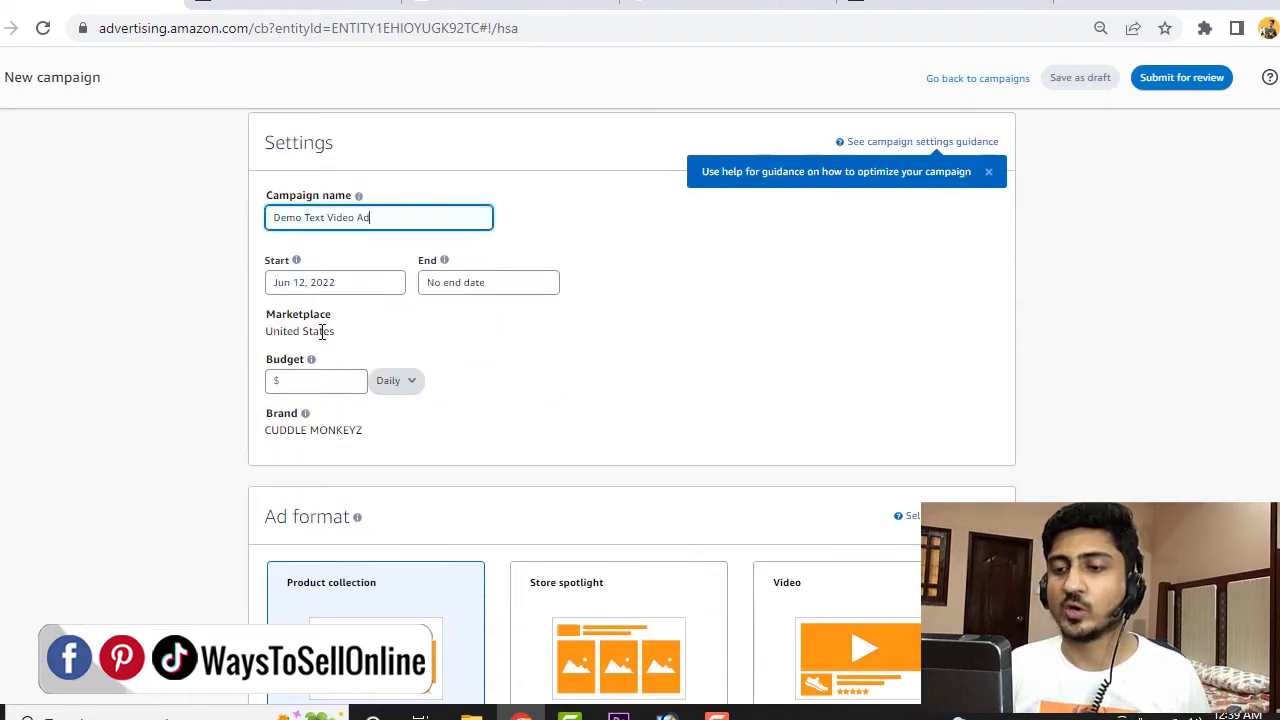
click(320, 381)
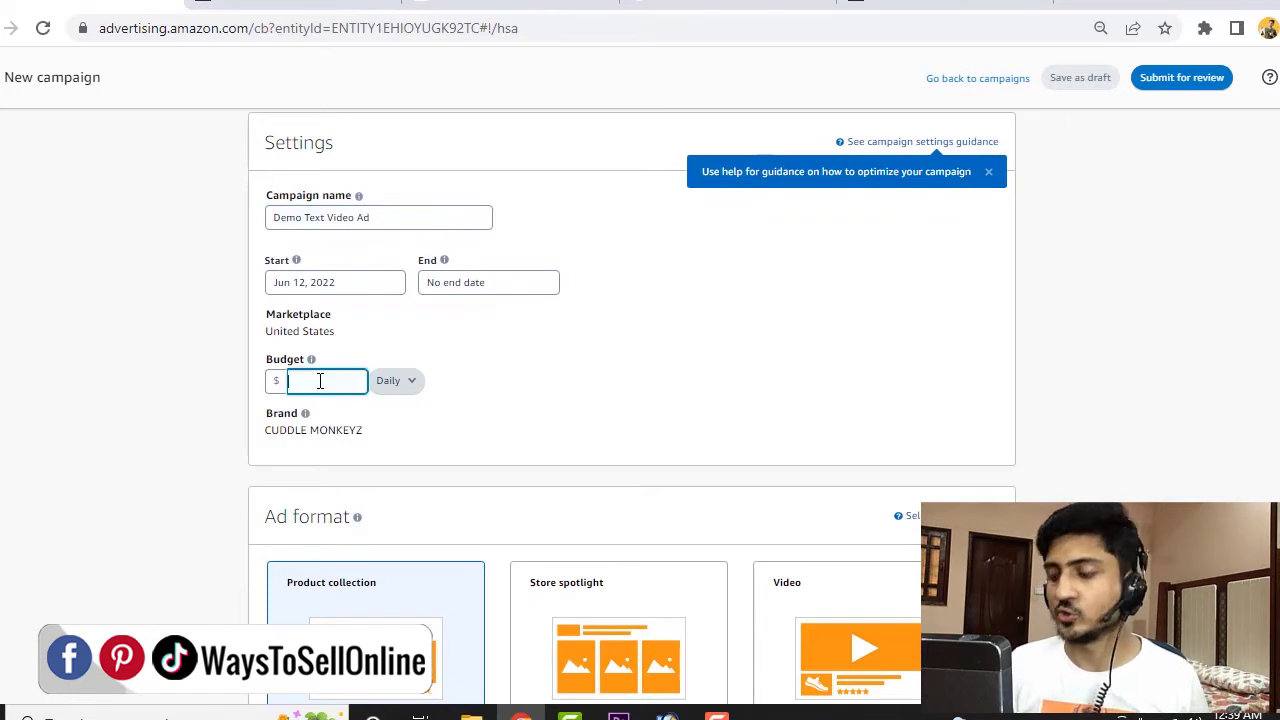
text(50)
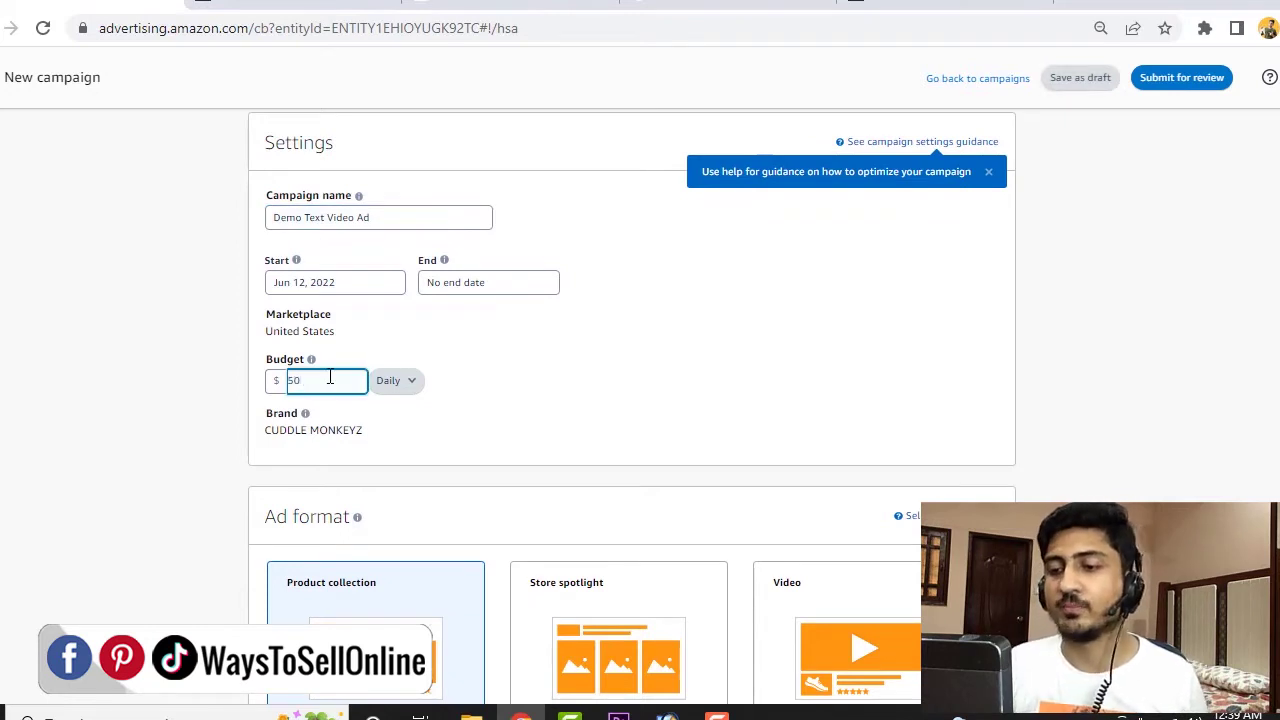
click(584, 360)
Step: Select the Video ad format and add the Cuddle Monkeyz Little Dreamers Spa Kit as the advertised product
scroll(584, 360, down, 2)
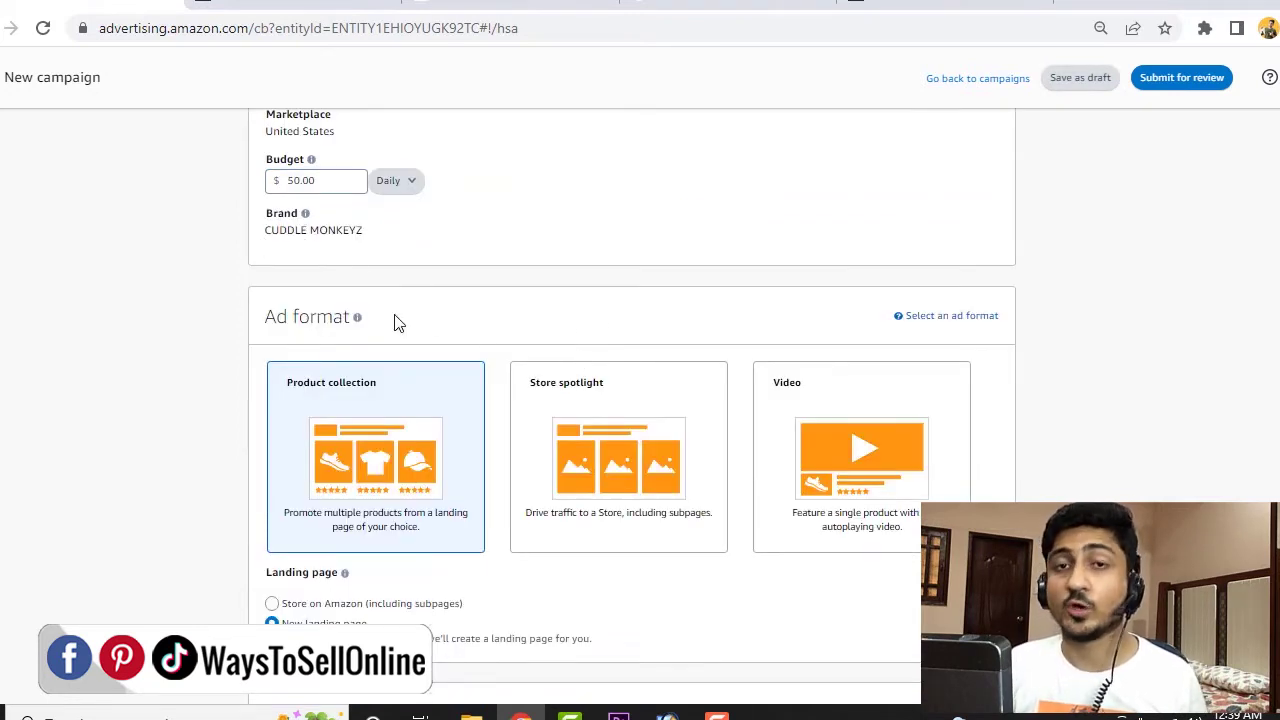
scroll(395, 322, down, 1)
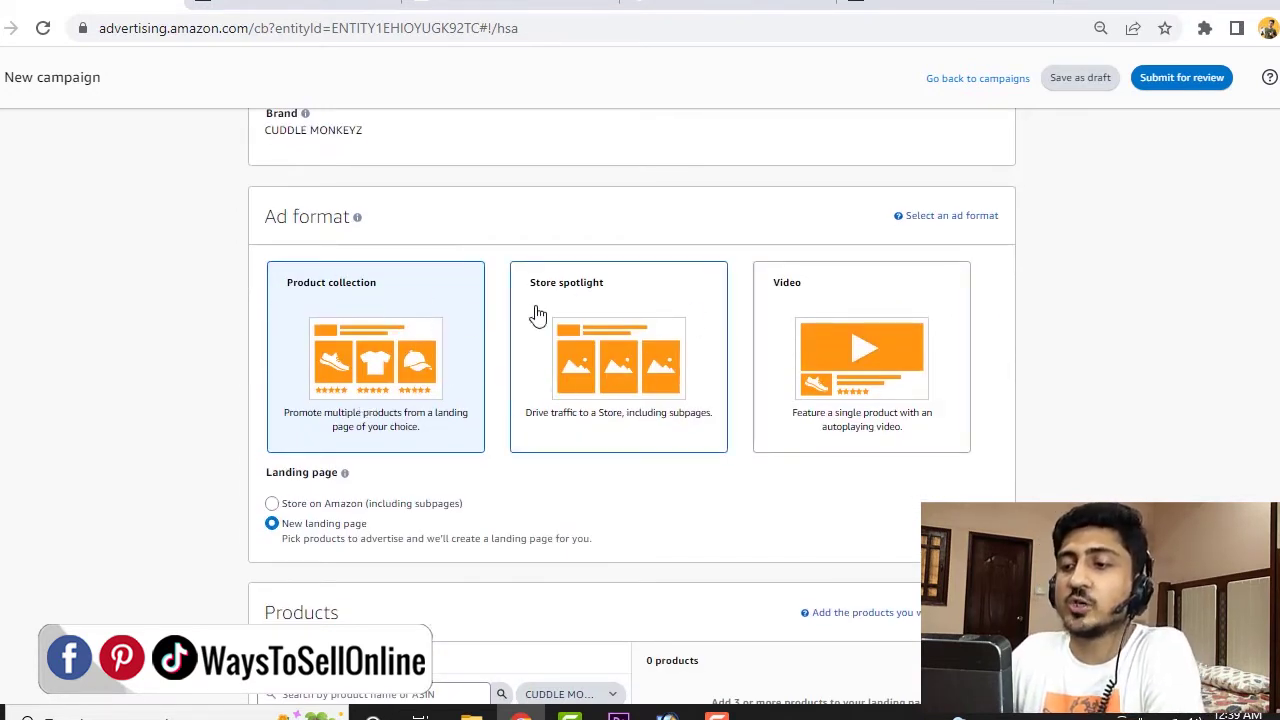
click(862, 343)
scroll(966, 386, down, 5)
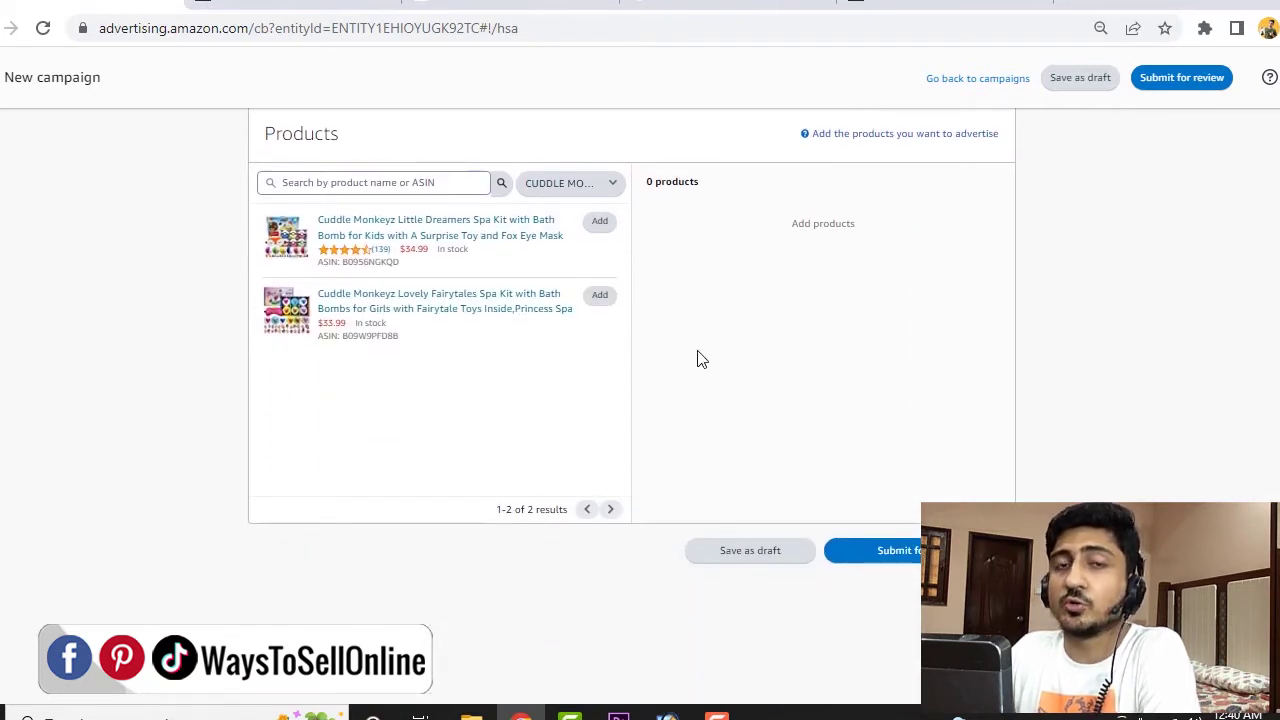
click(600, 224)
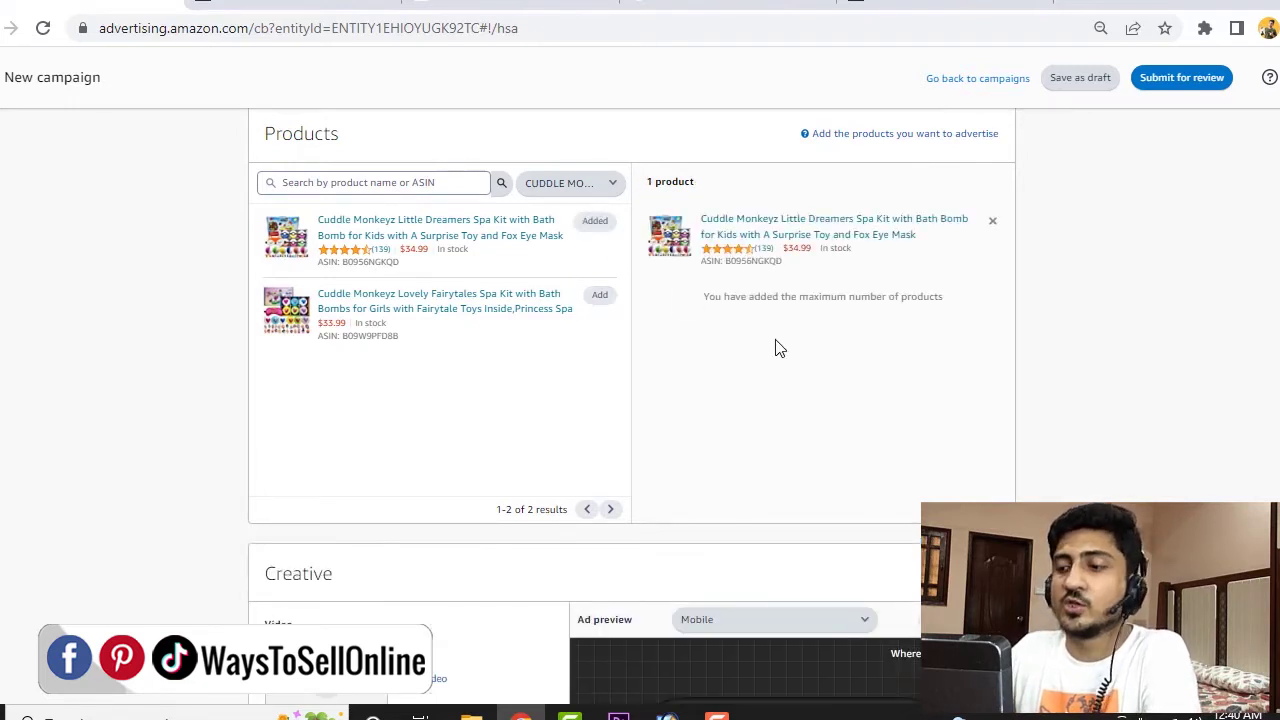
Step: Check the video specs for the ad creative and upload the file Amazon PPC Video Bath Bomb.mp4
scroll(955, 320, down, 5)
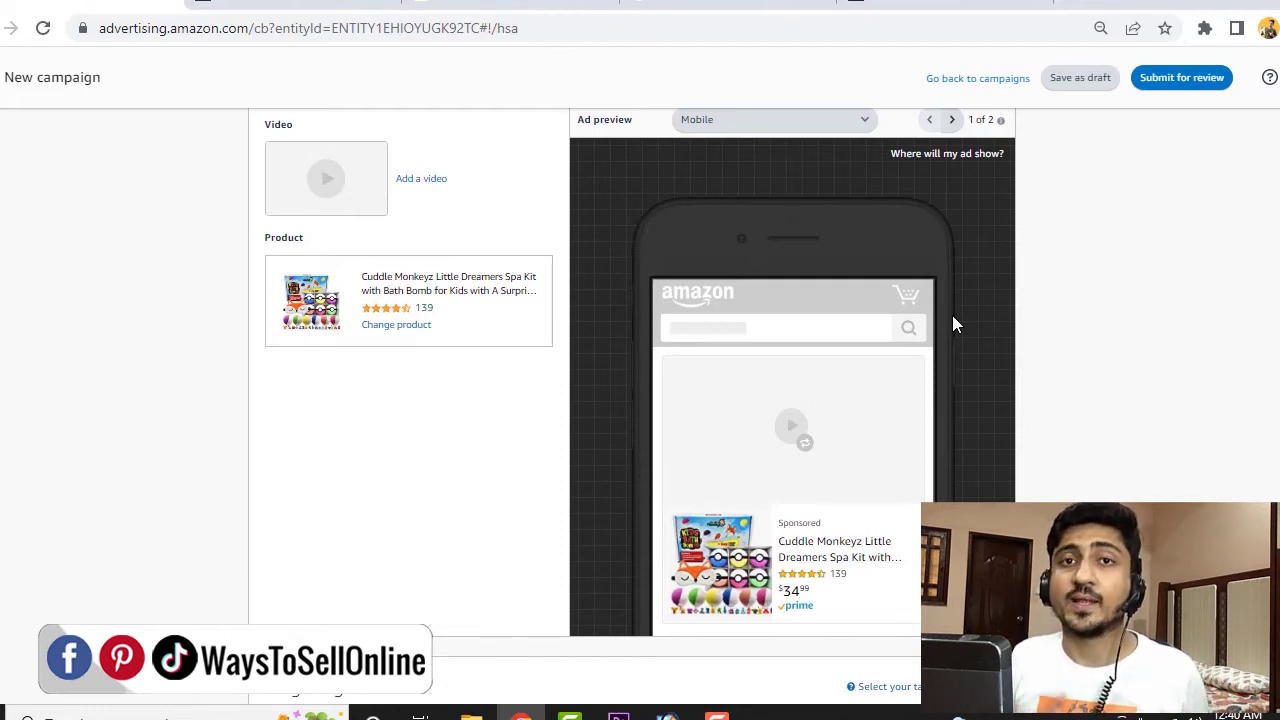
click(373, 199)
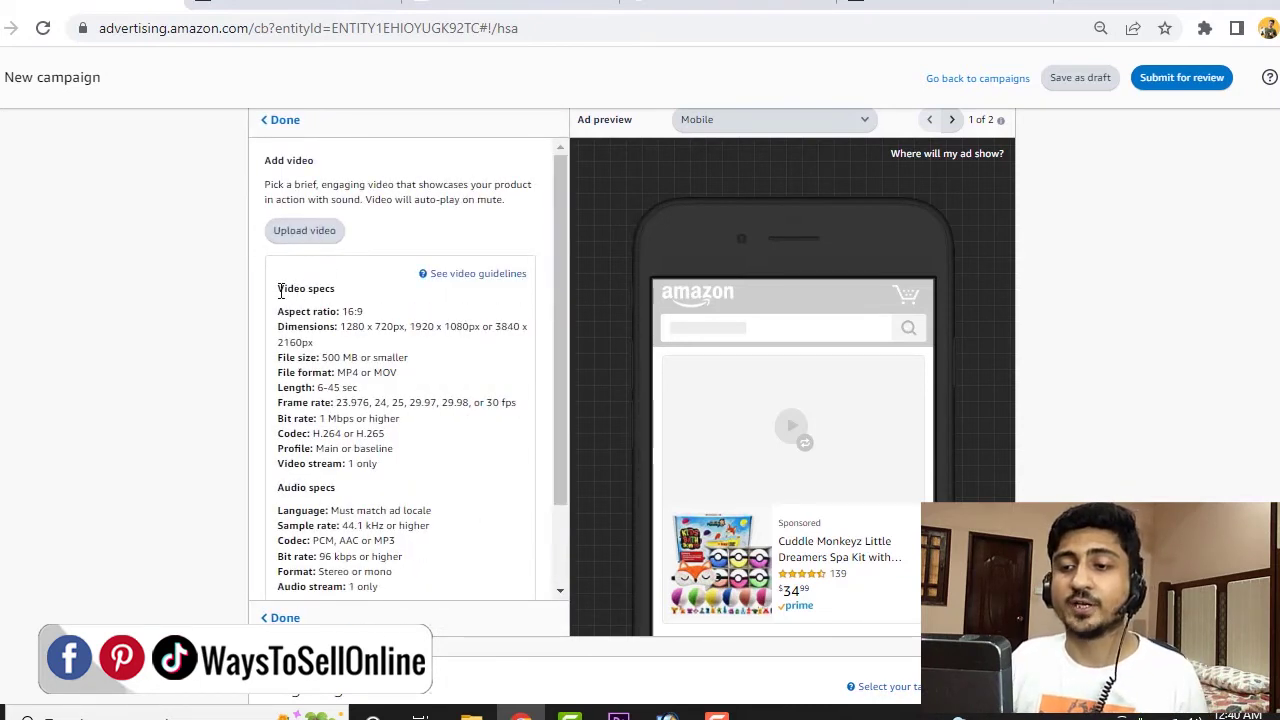
drag(280, 290, 423, 477)
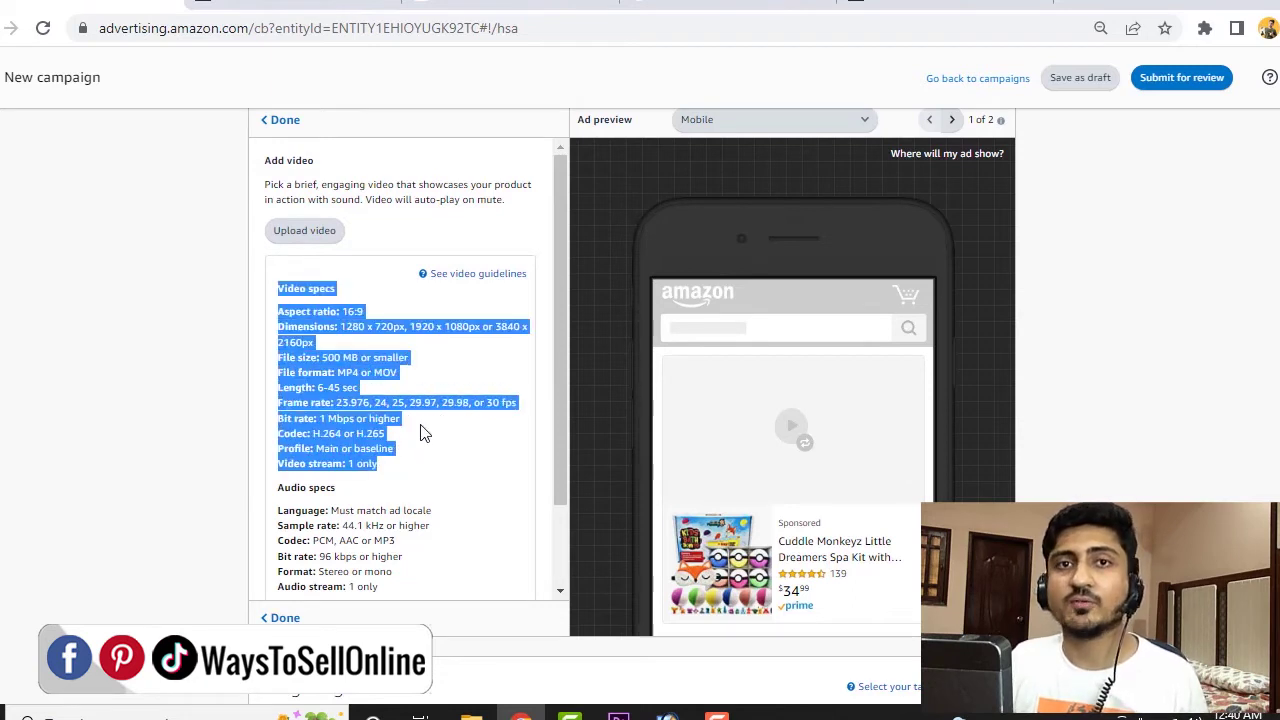
click(313, 358)
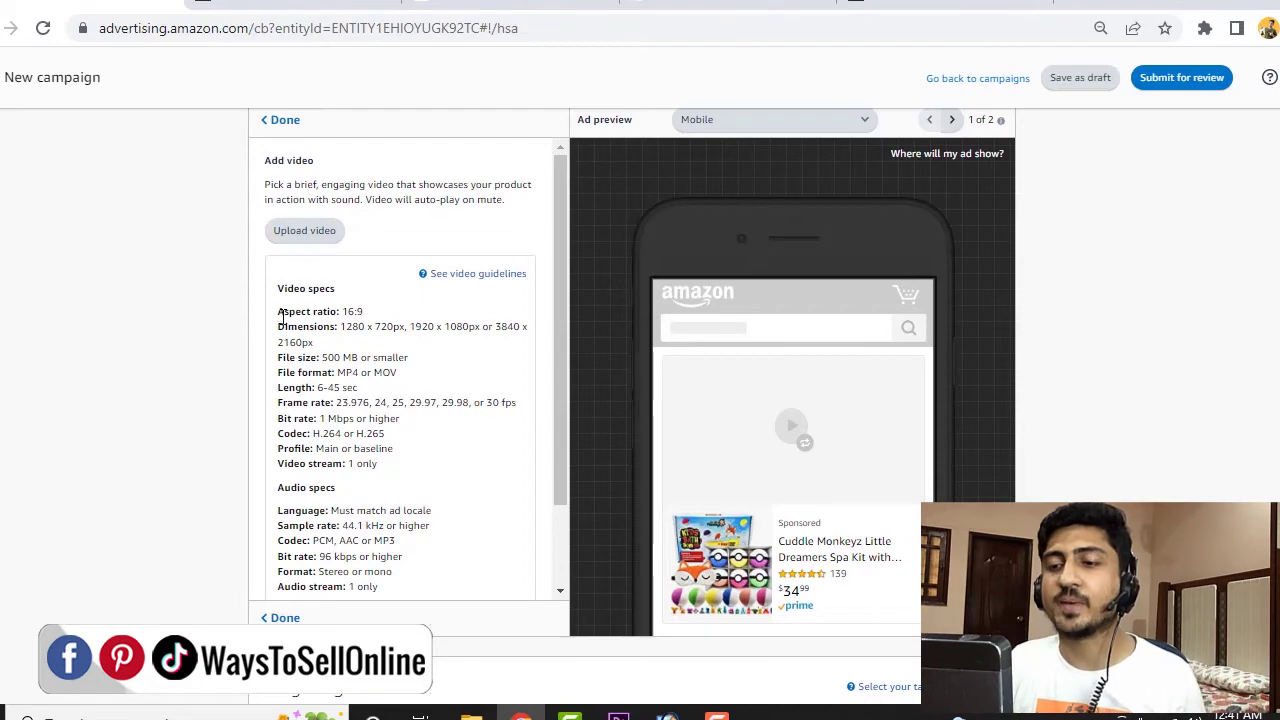
click(291, 232)
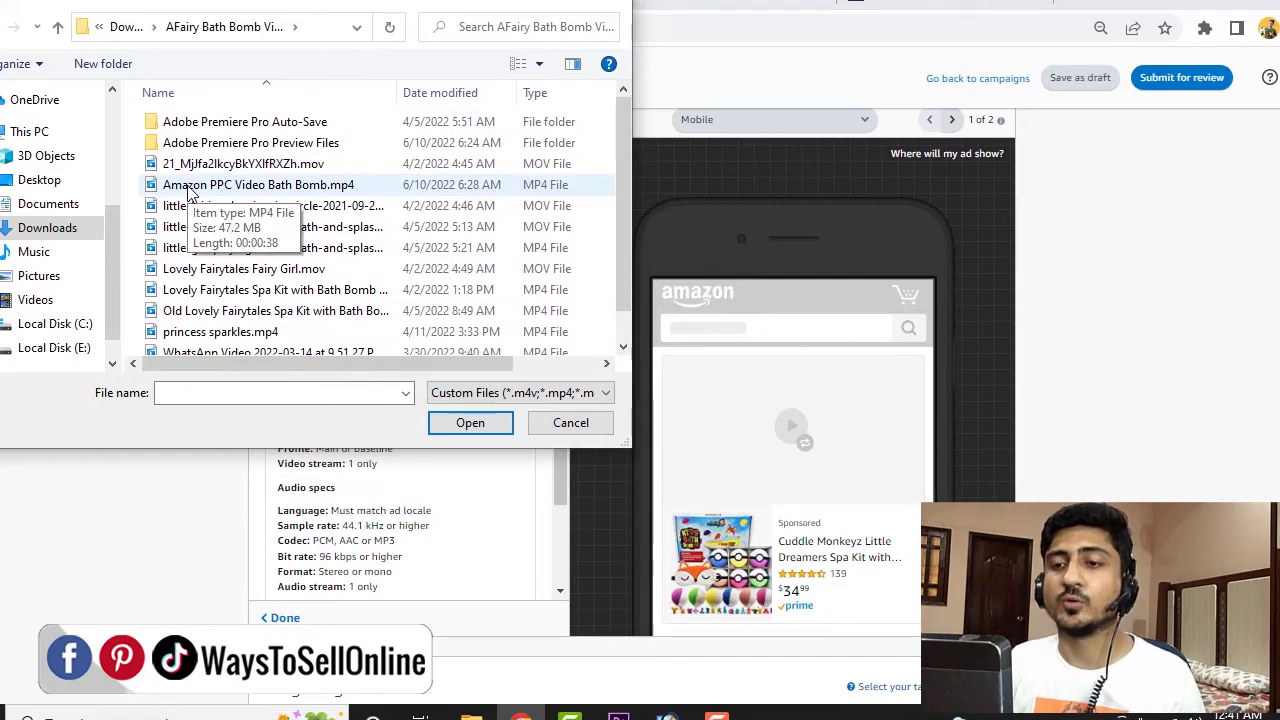
double_click(295, 192)
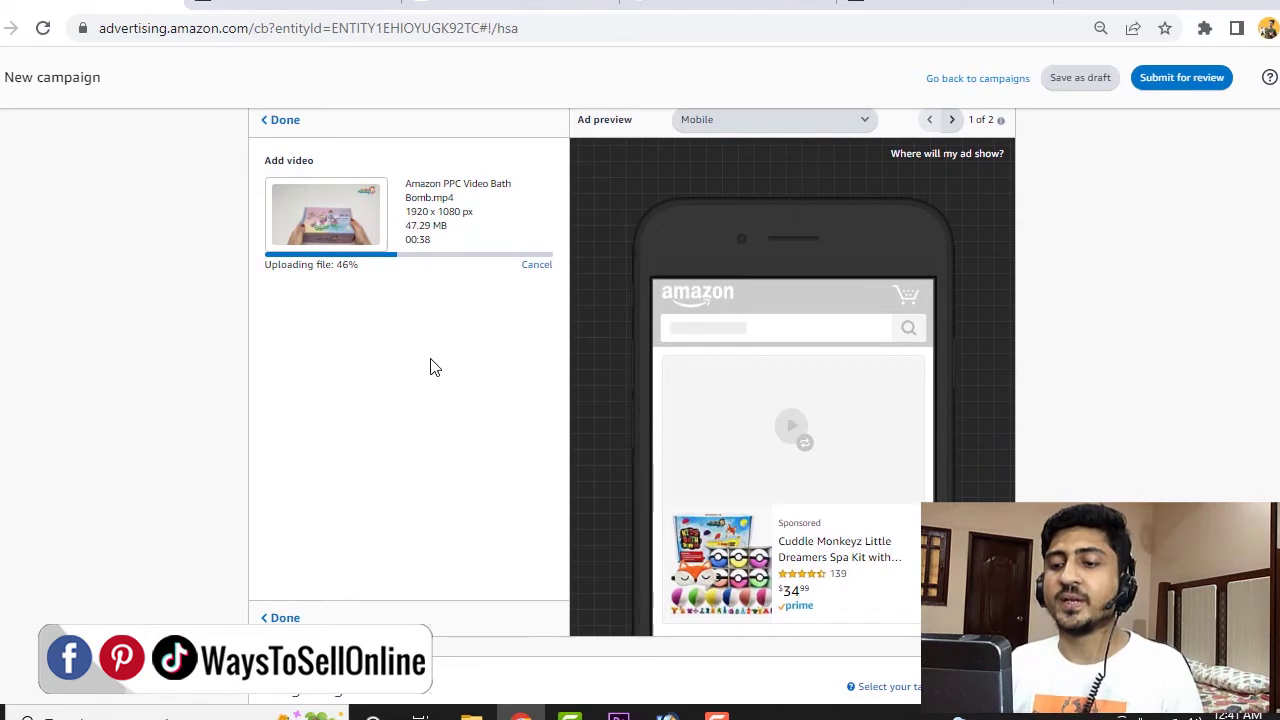
Step: Filter the suggested keywords under keyword targeting to Exact match only, excluding Broad and Phrase
scroll(432, 367, down, 5)
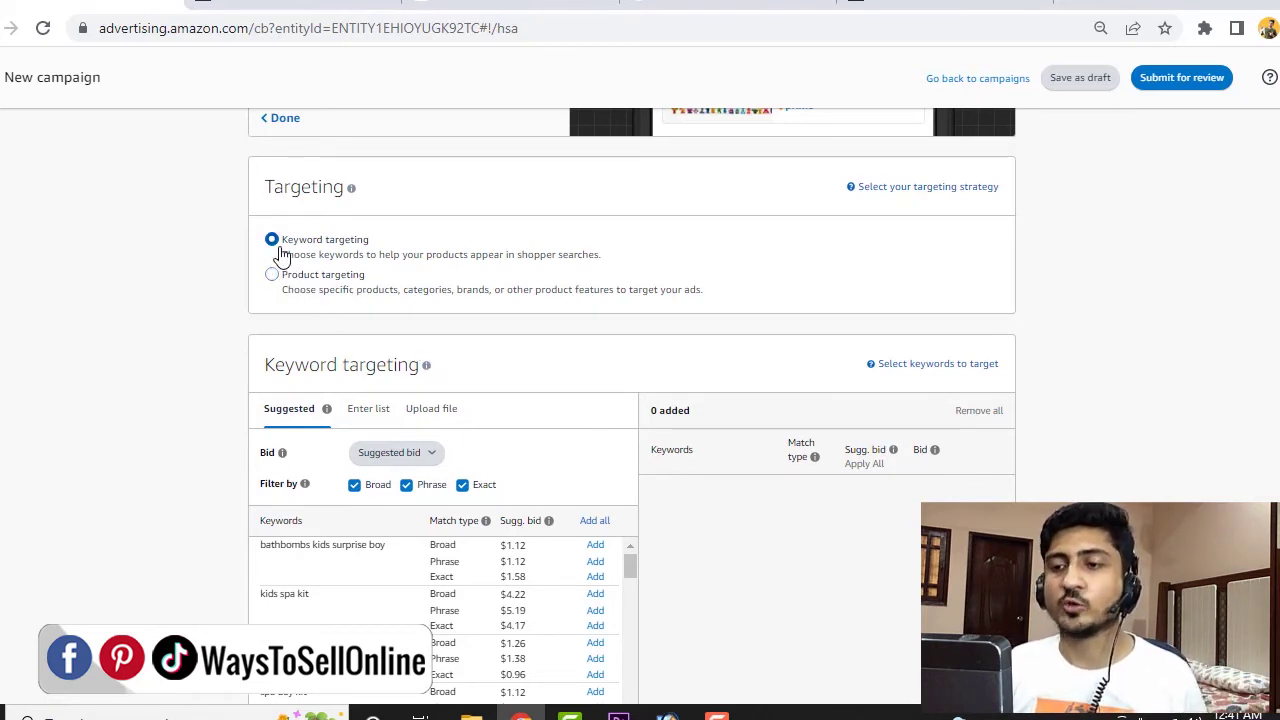
scroll(543, 320, down, 4)
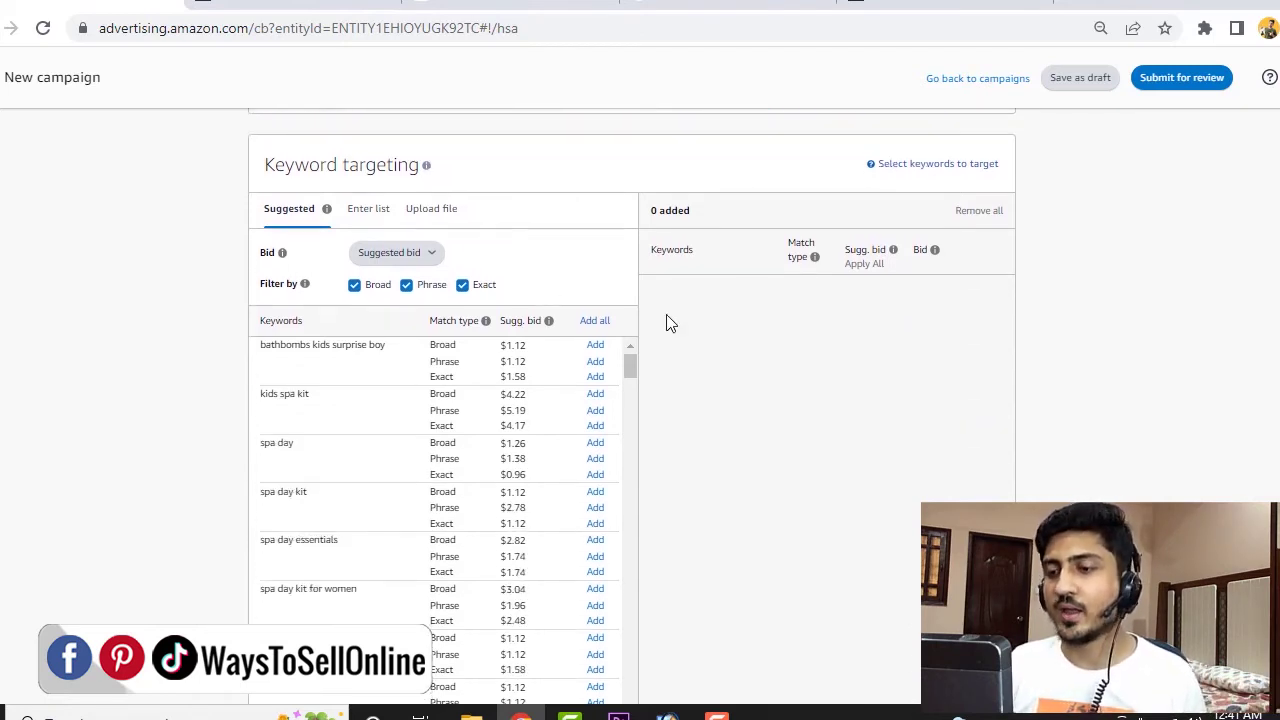
scroll(742, 347, up, 2)
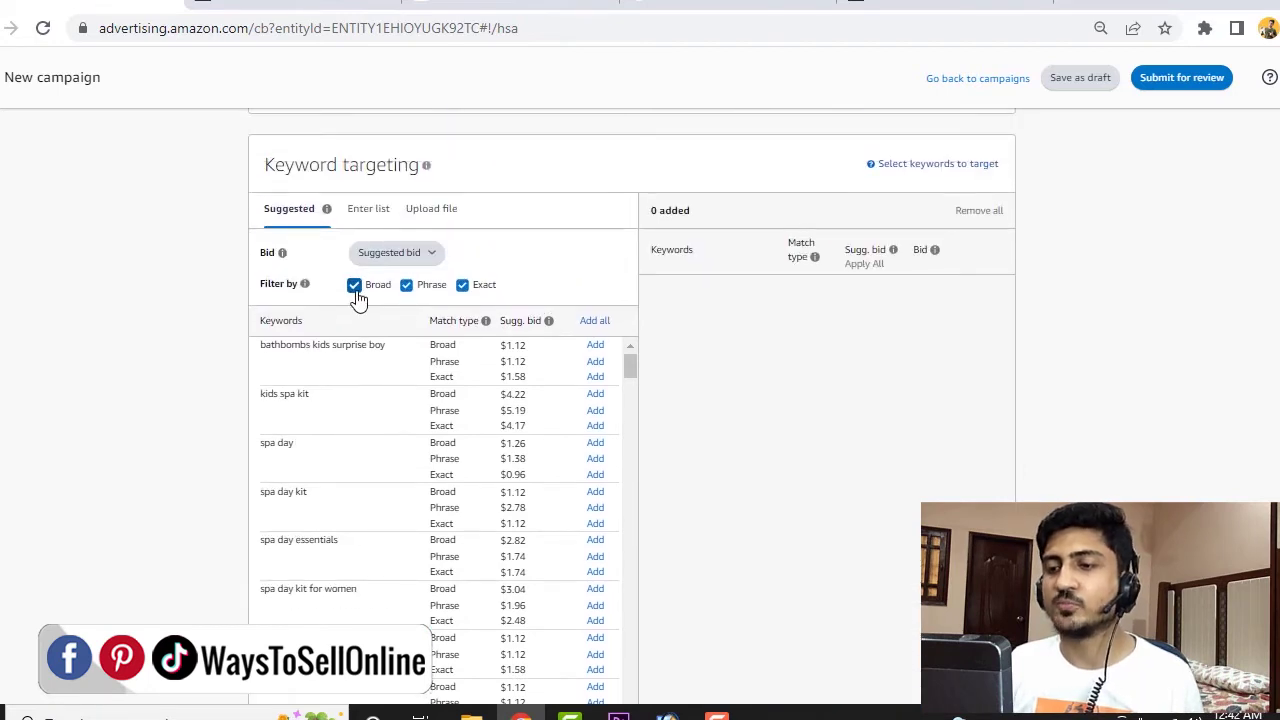
click(355, 288)
click(406, 286)
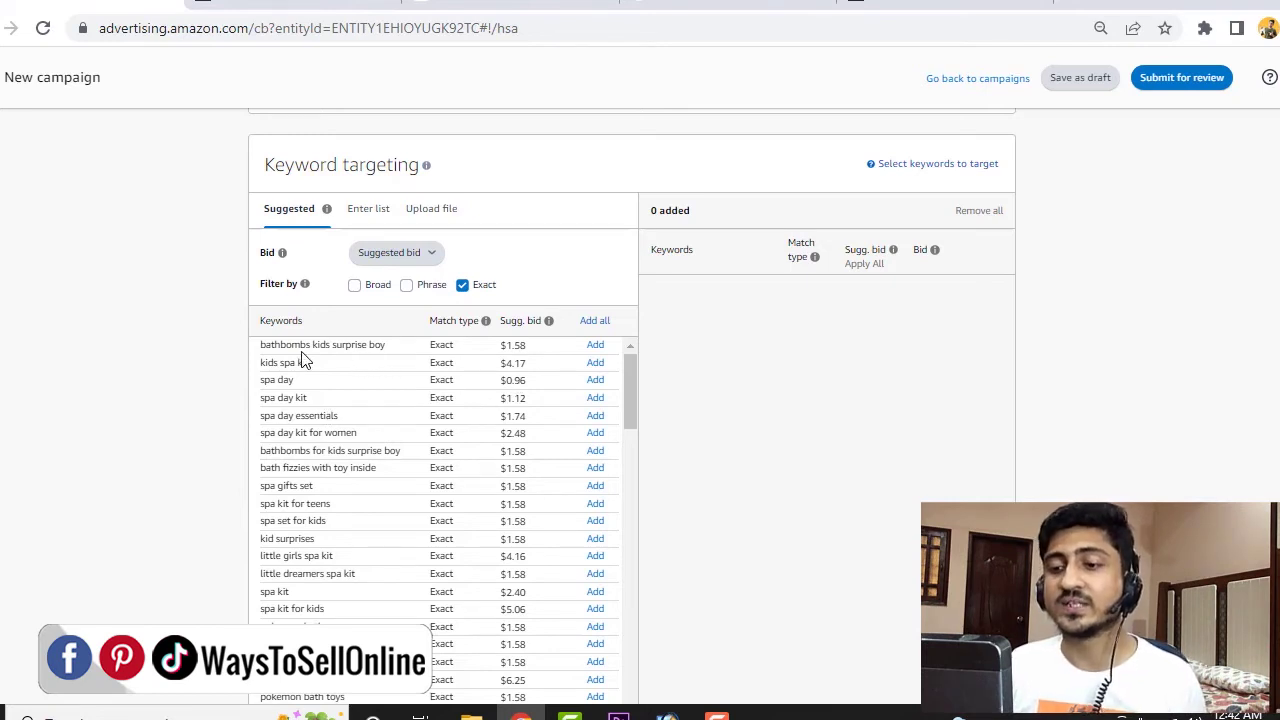
Step: Add the exact-match keywords "bathbombs kids surprise boy" and "bathbombs for kids surprise boy" at their suggested bids
drag(258, 352, 392, 355)
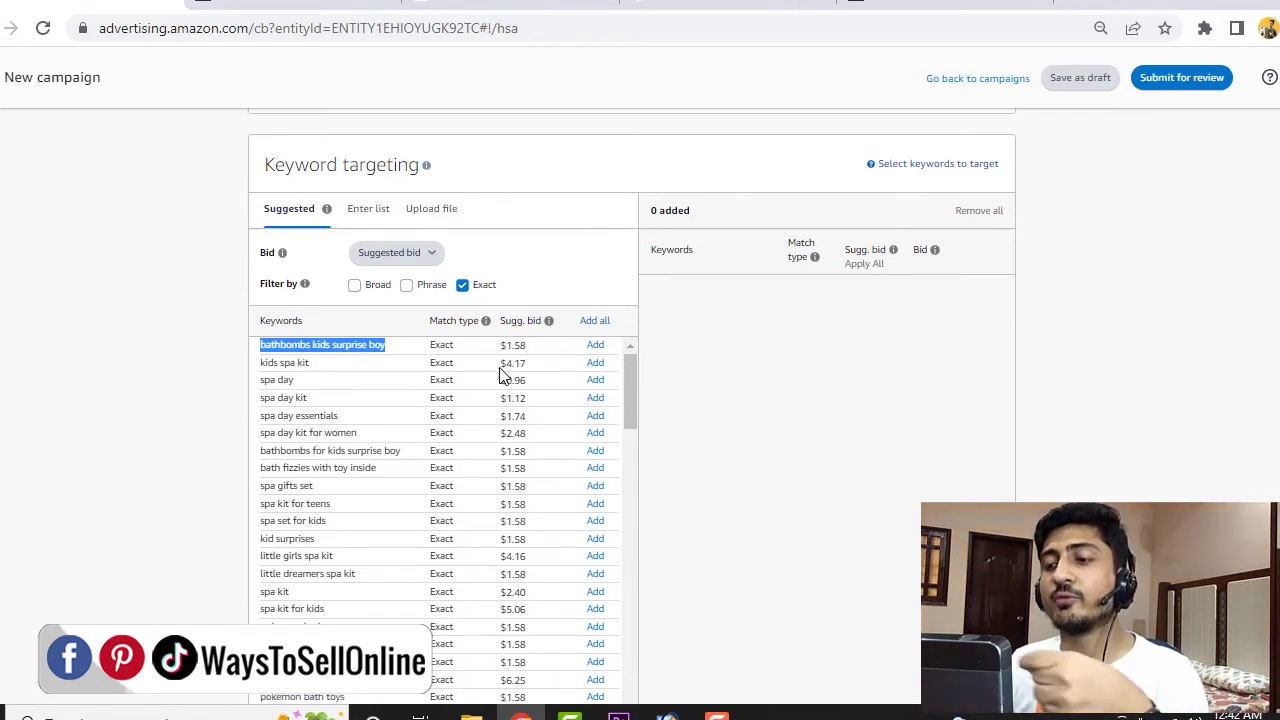
drag(502, 366, 528, 366)
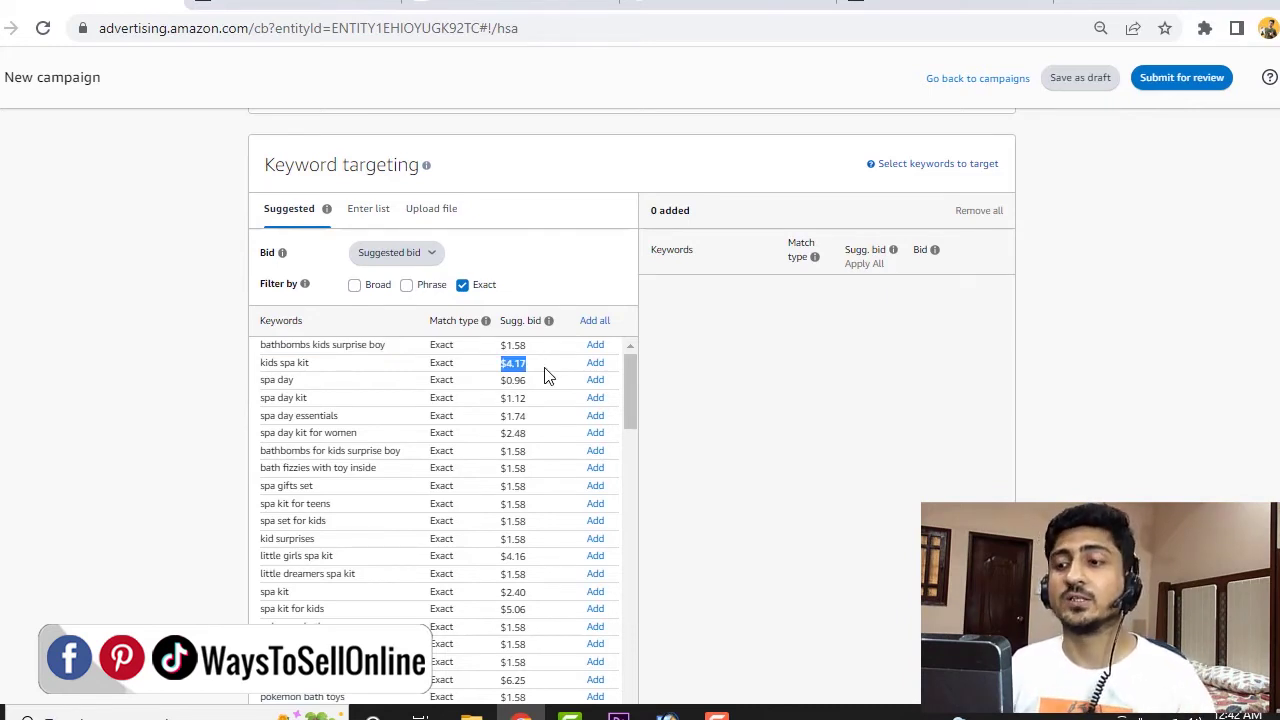
click(548, 373)
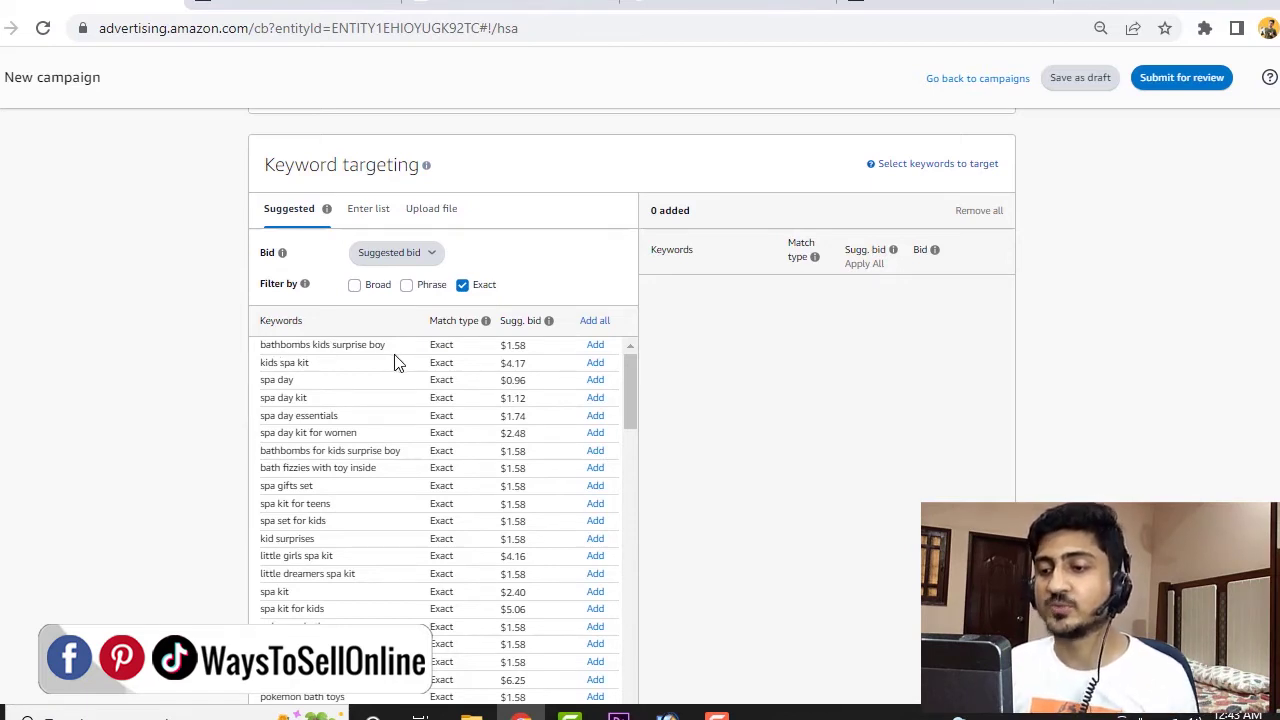
click(595, 346)
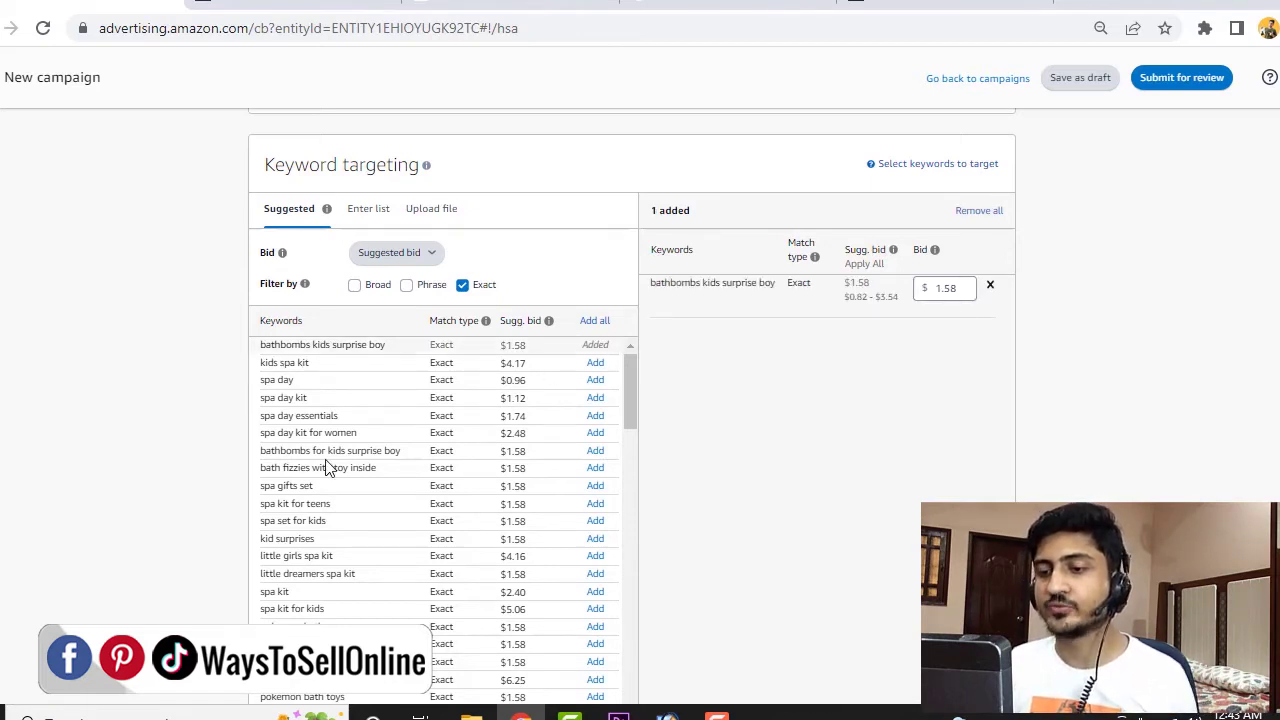
click(595, 451)
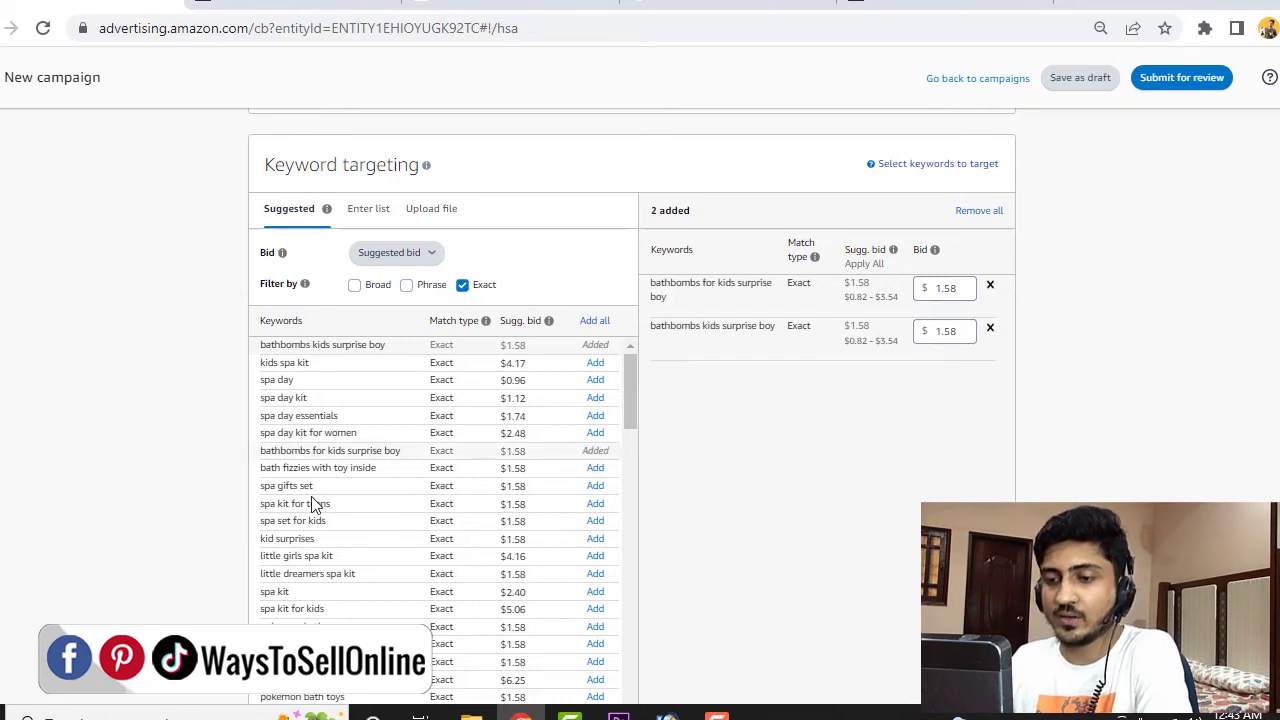
Step: Add the exact-match keywords "little girls spa kit", "bath booms with toys", "pokemon bath toys" and "spa kit for girls ages 712"
scroll(430, 590, down, 3)
click(596, 545)
click(597, 600)
click(597, 622)
scroll(600, 608, down, 3)
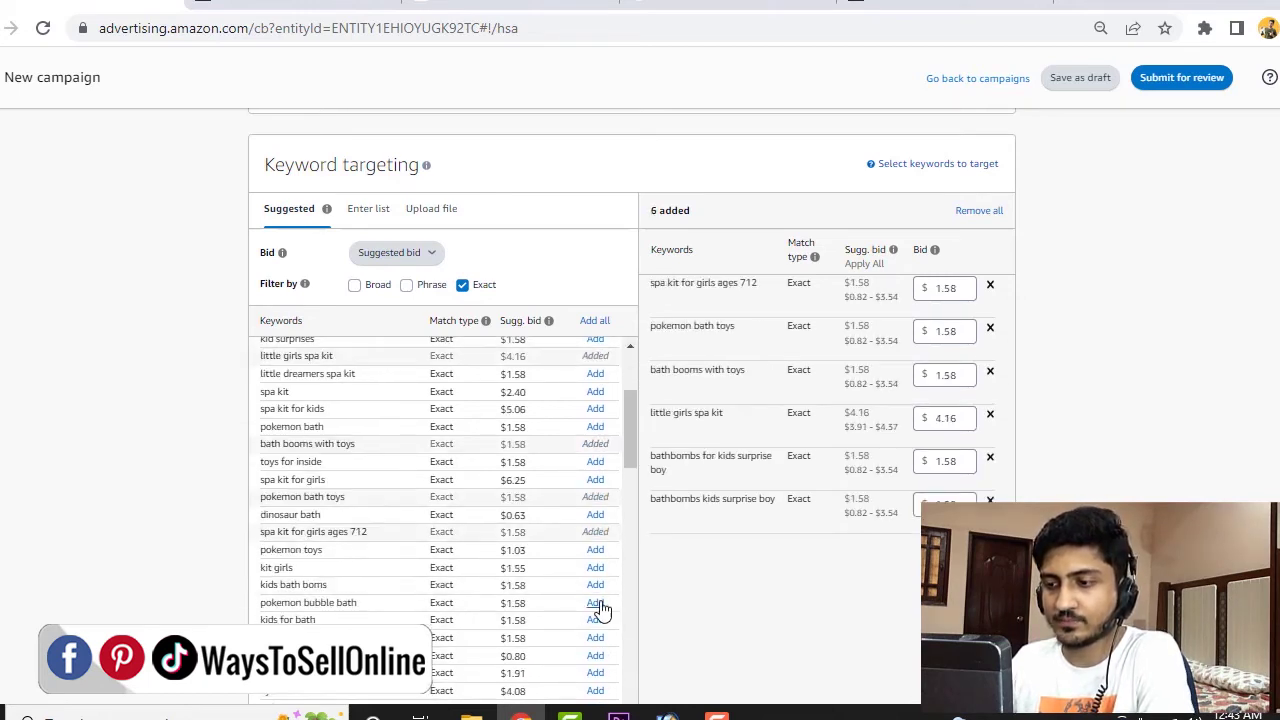
Step: Add the exact-match keywords "pokemon bubble bath", "kids for bath", "kids bath boms" and "kit girls" at their suggested bids
click(597, 602)
click(596, 620)
click(596, 585)
click(596, 567)
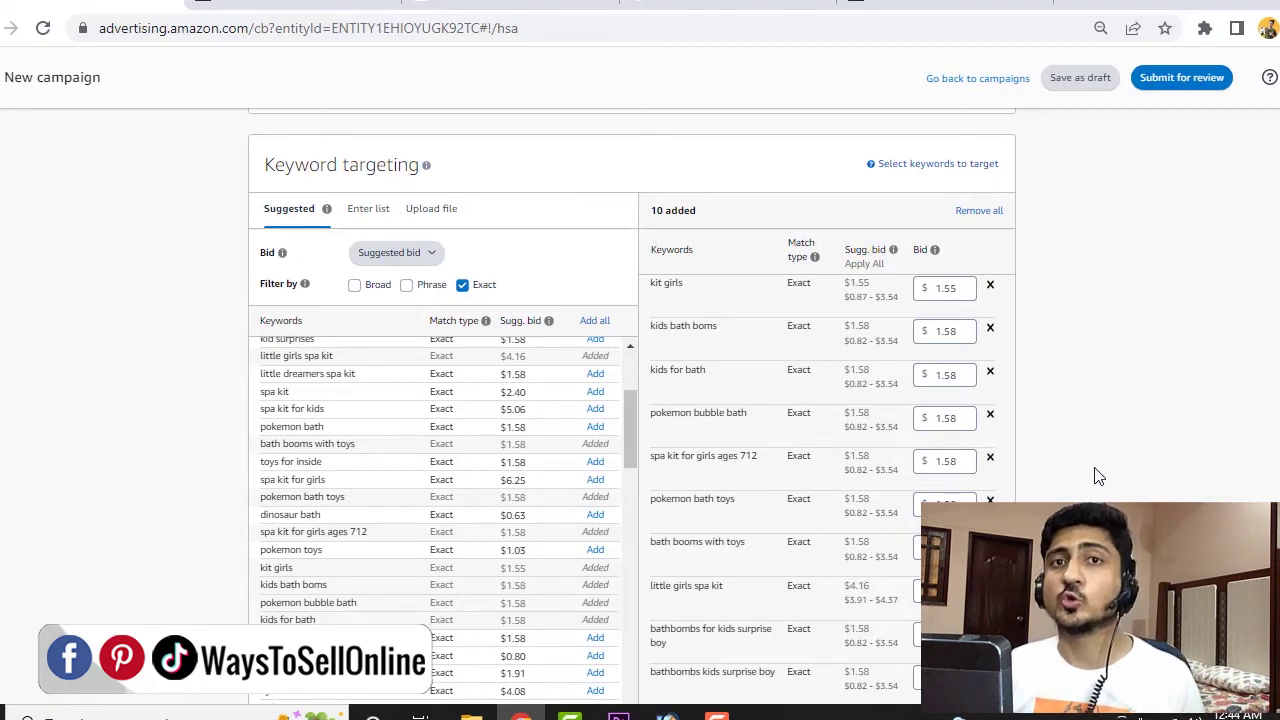
Step: Check the video ad's preview in the Mobile layout, switch it to Desktop, and review the rest of the campaign form
scroll(1097, 477, up, 10)
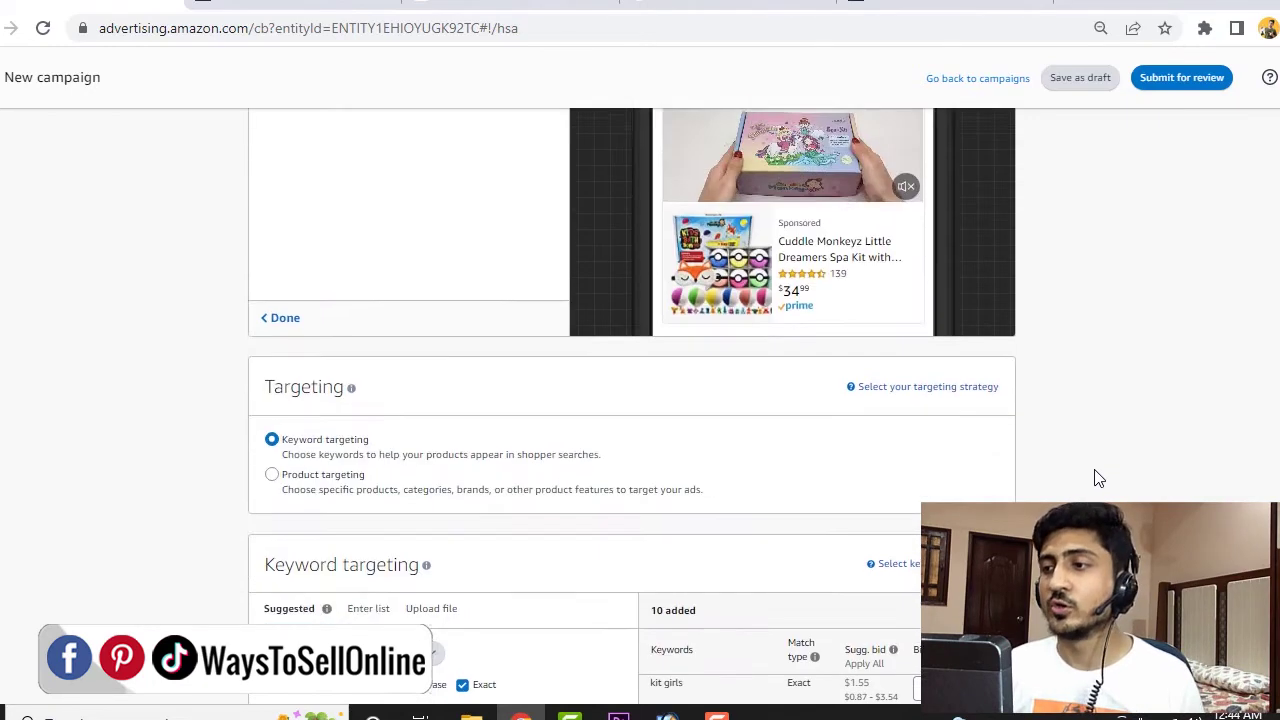
scroll(1097, 477, down, 1)
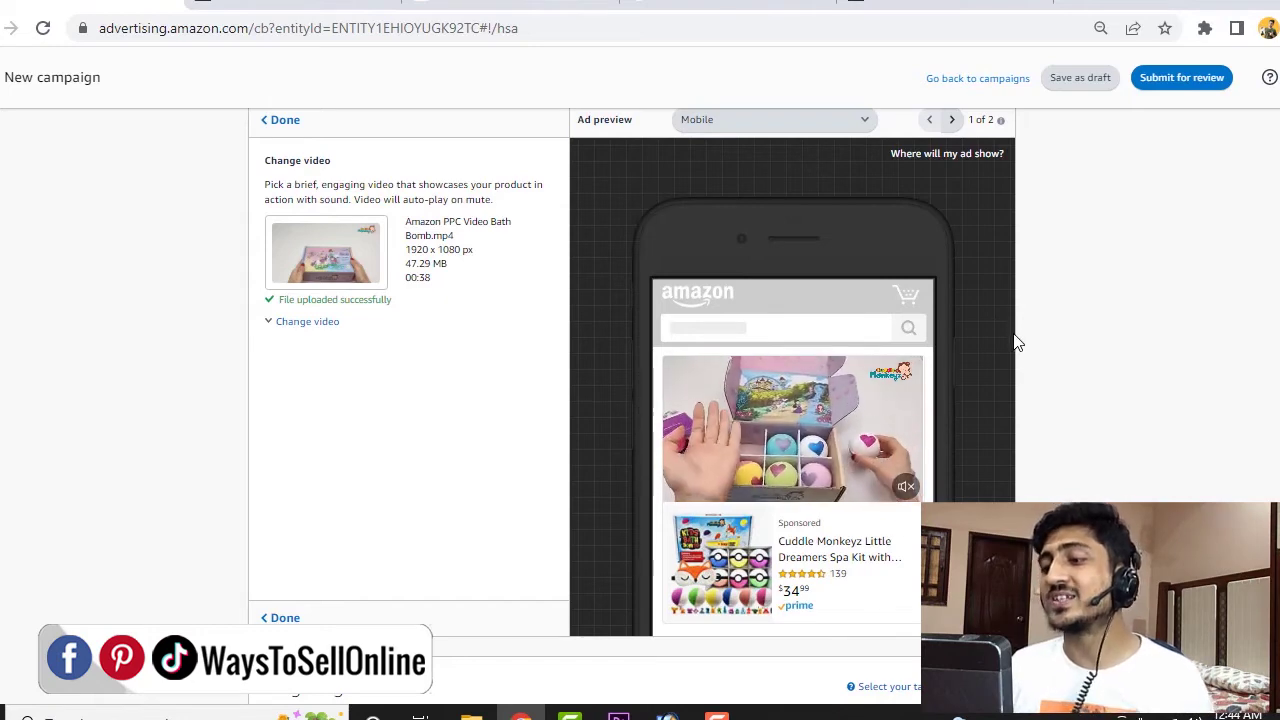
scroll(1008, 349, down, 1)
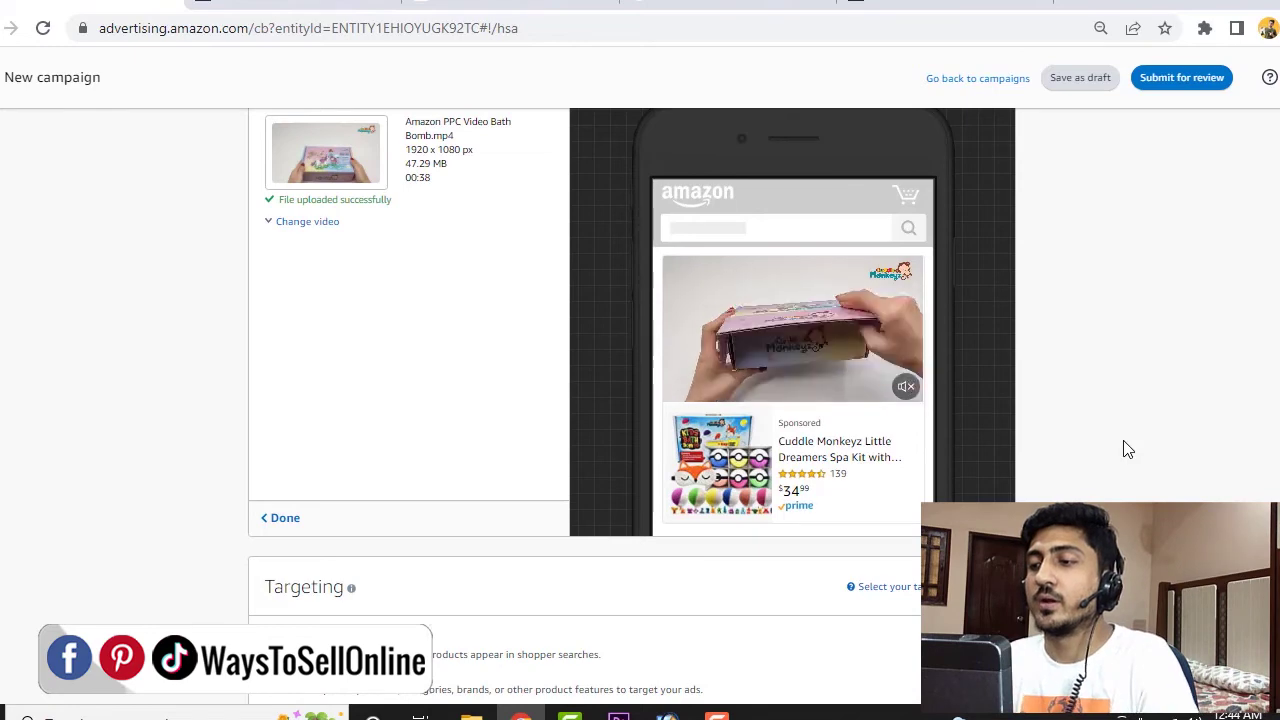
scroll(1127, 449, up, 1)
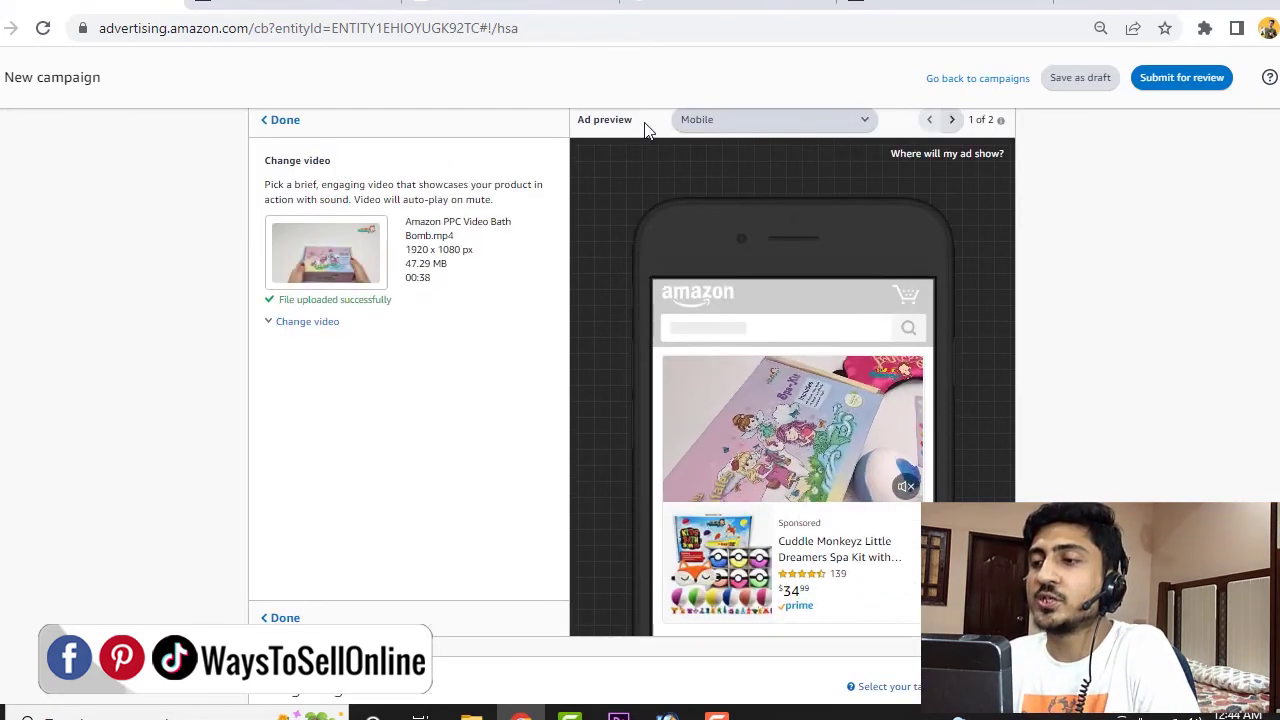
click(771, 123)
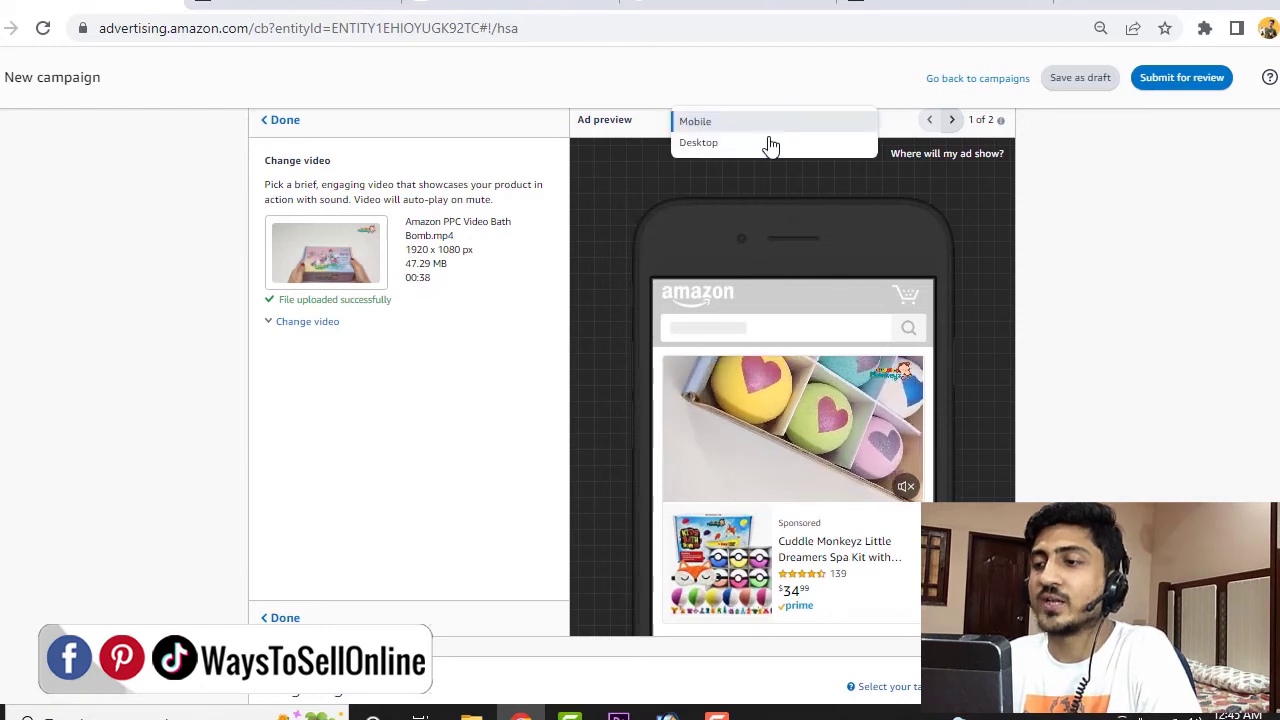
click(768, 144)
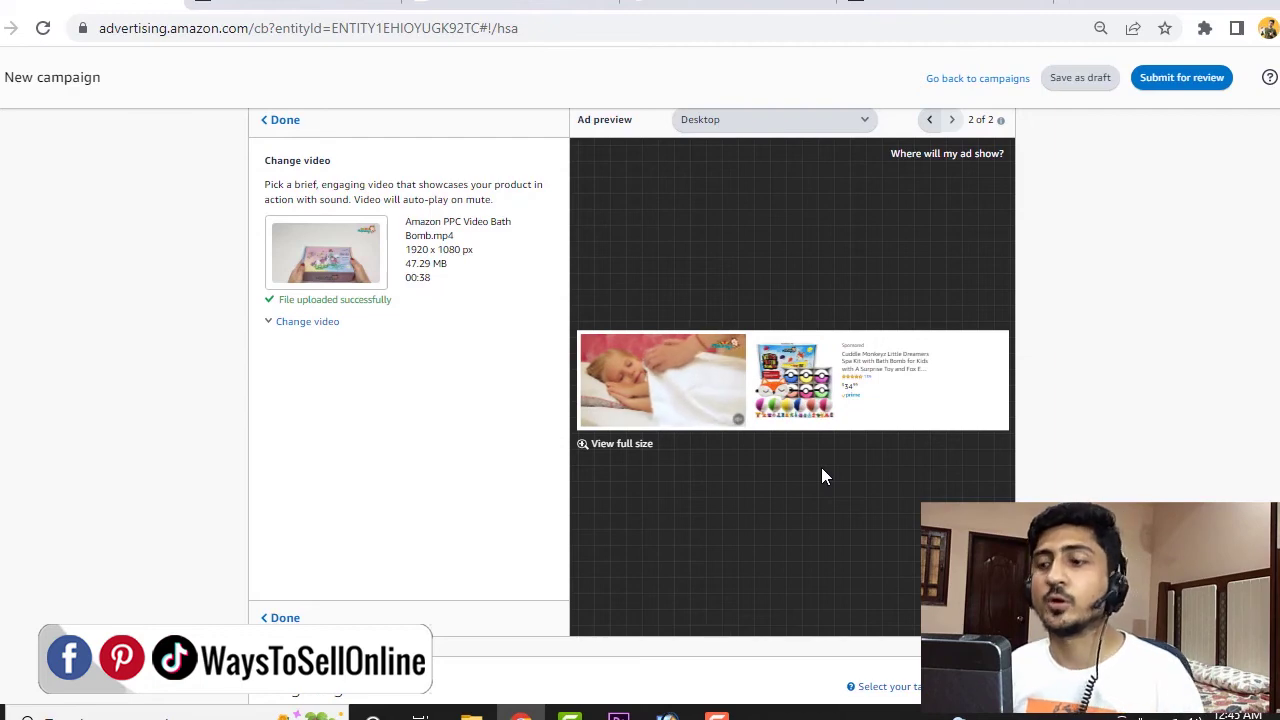
scroll(791, 466, down, 15)
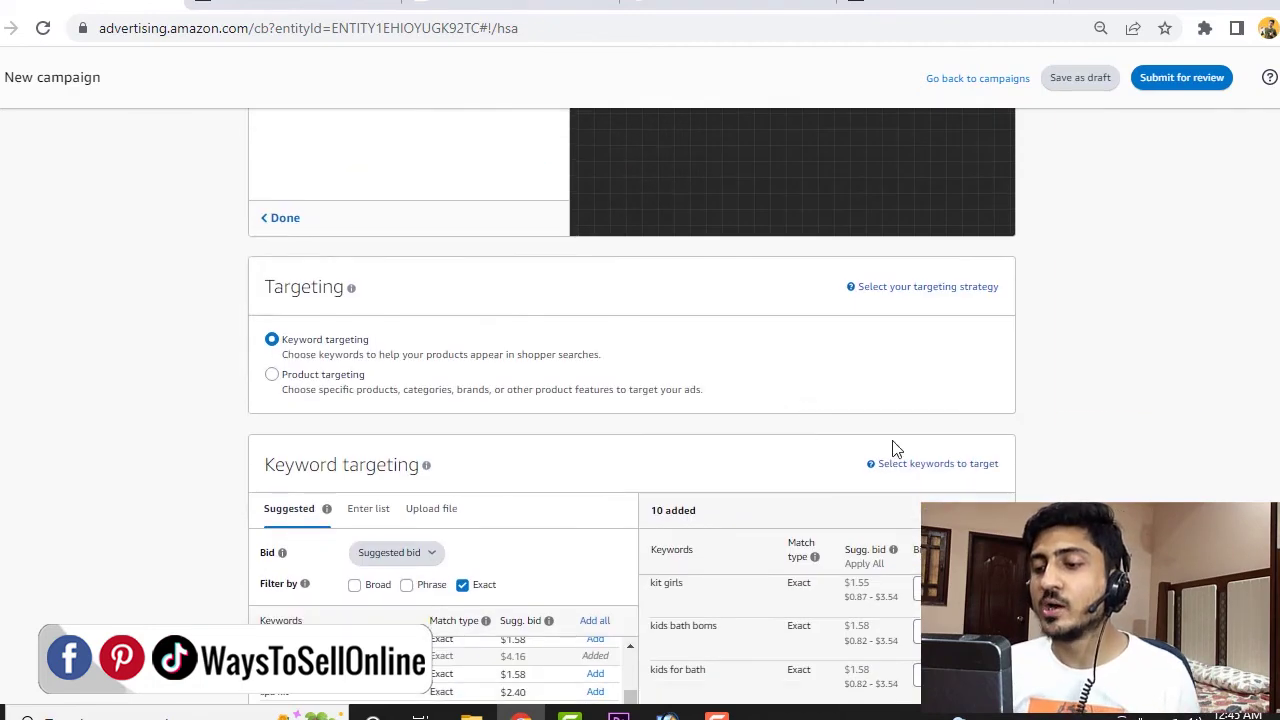
scroll(947, 450, down, 1)
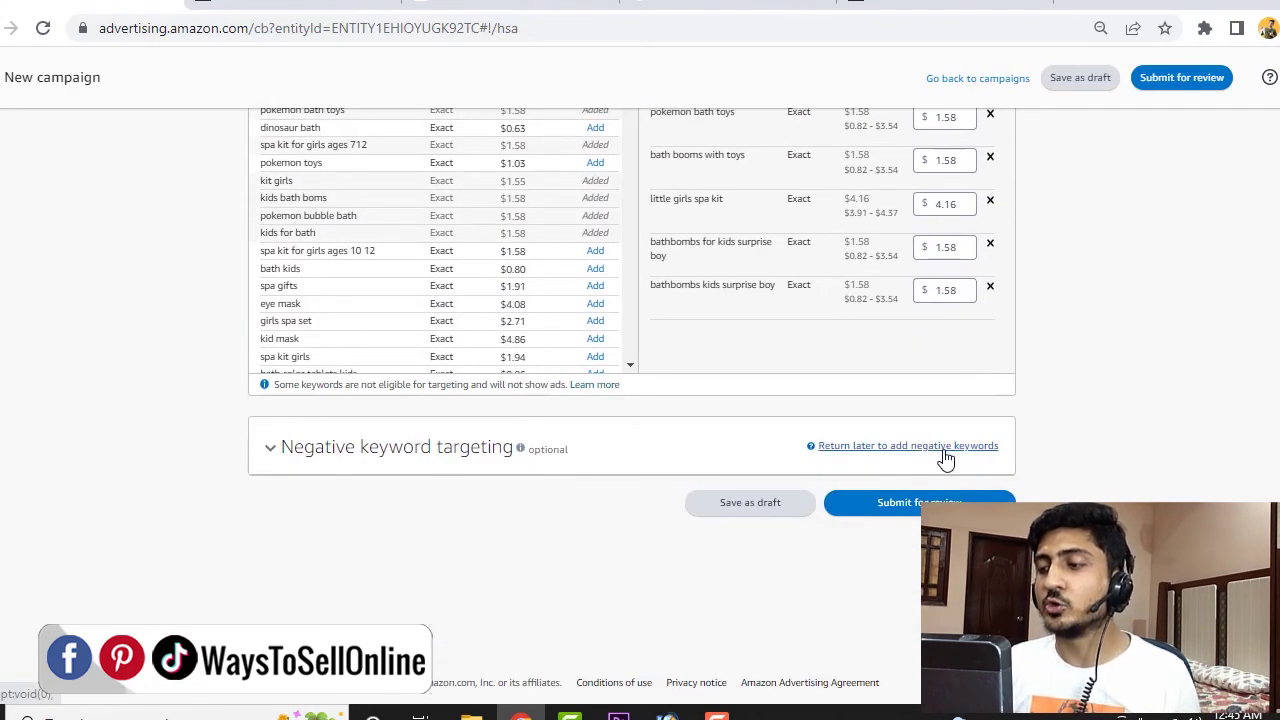